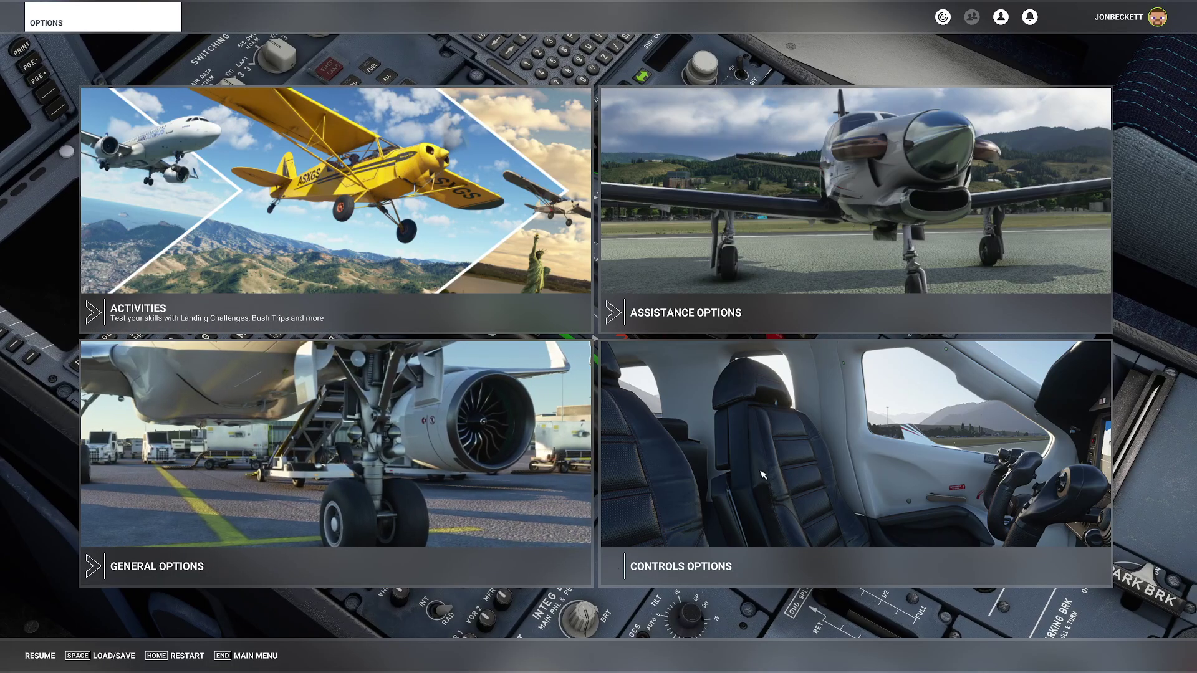
- Open the controls options and look through the connected devices, ending on TCA Q-ENG 1&2
{"action": "left_click", "coordinate": [763, 474]}
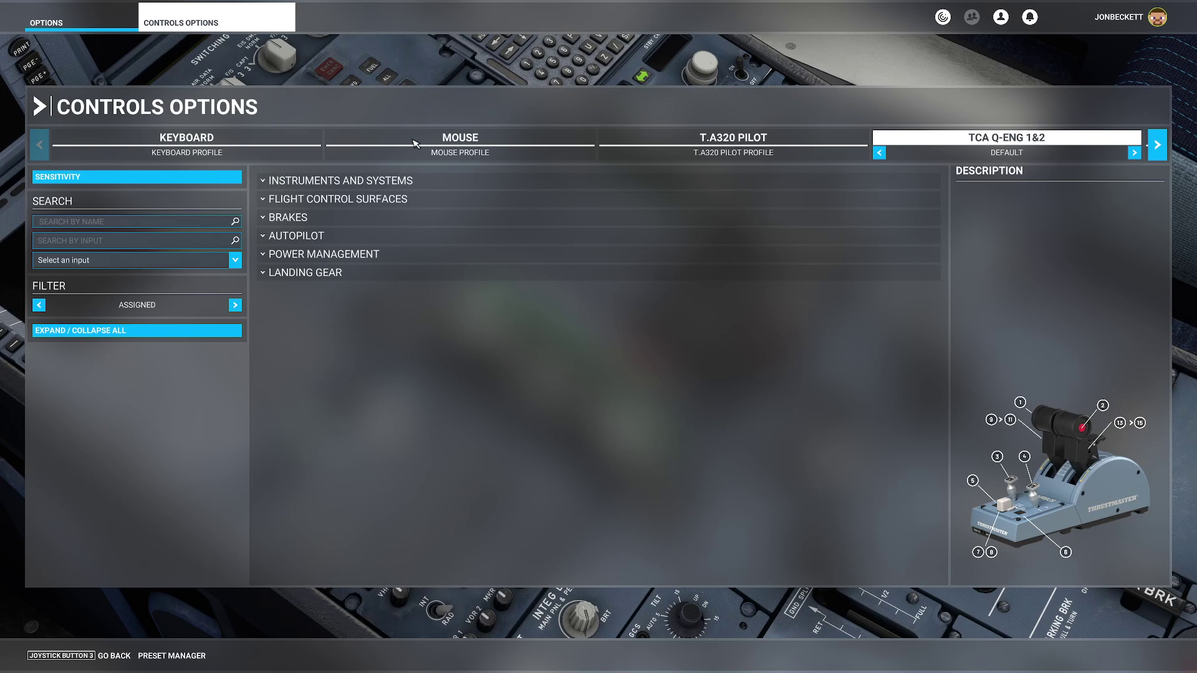
{"action": "left_click", "coordinate": [1164, 152]}
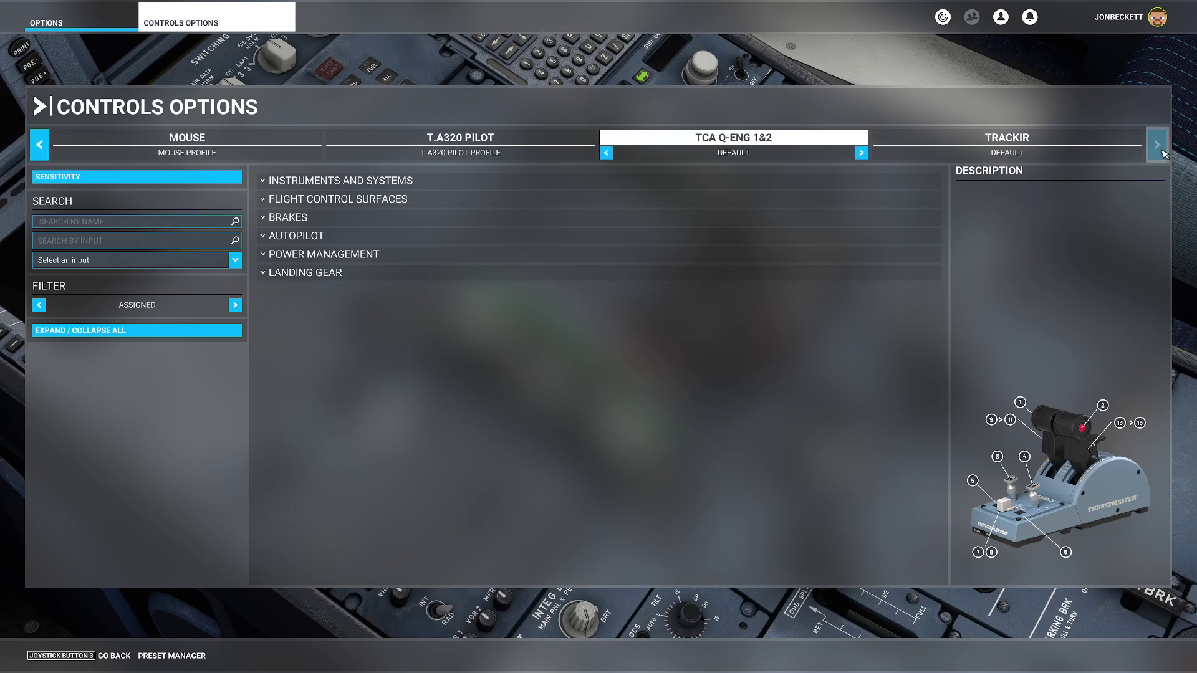
{"action": "left_click", "coordinate": [39, 144]}
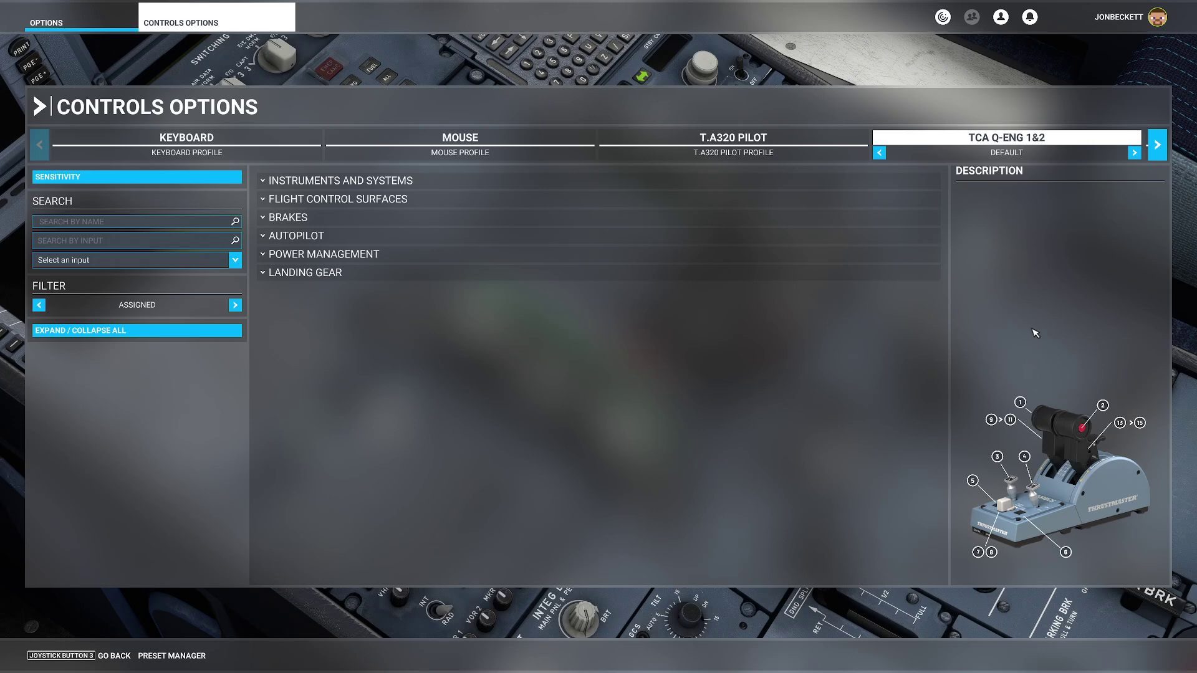
- Look through the Islander and 2 Engine profiles of TCA Q-ENG 1&2, and return to Default
{"action": "left_click", "coordinate": [1135, 153]}
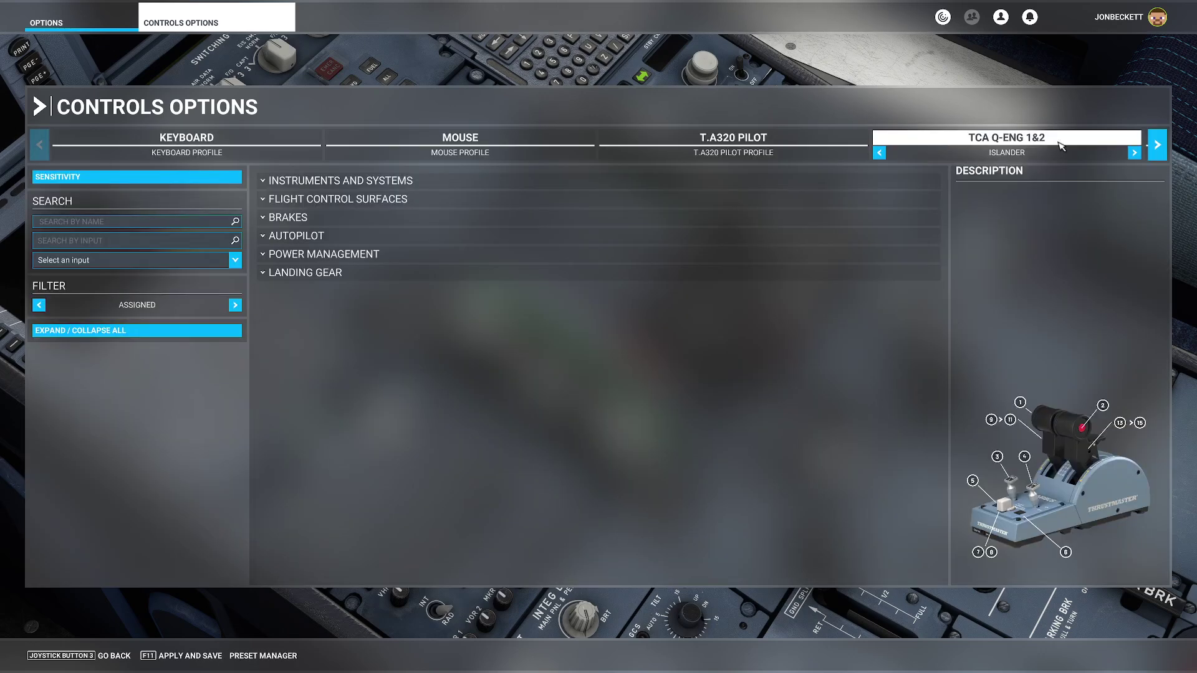
{"action": "left_click", "coordinate": [1135, 154]}
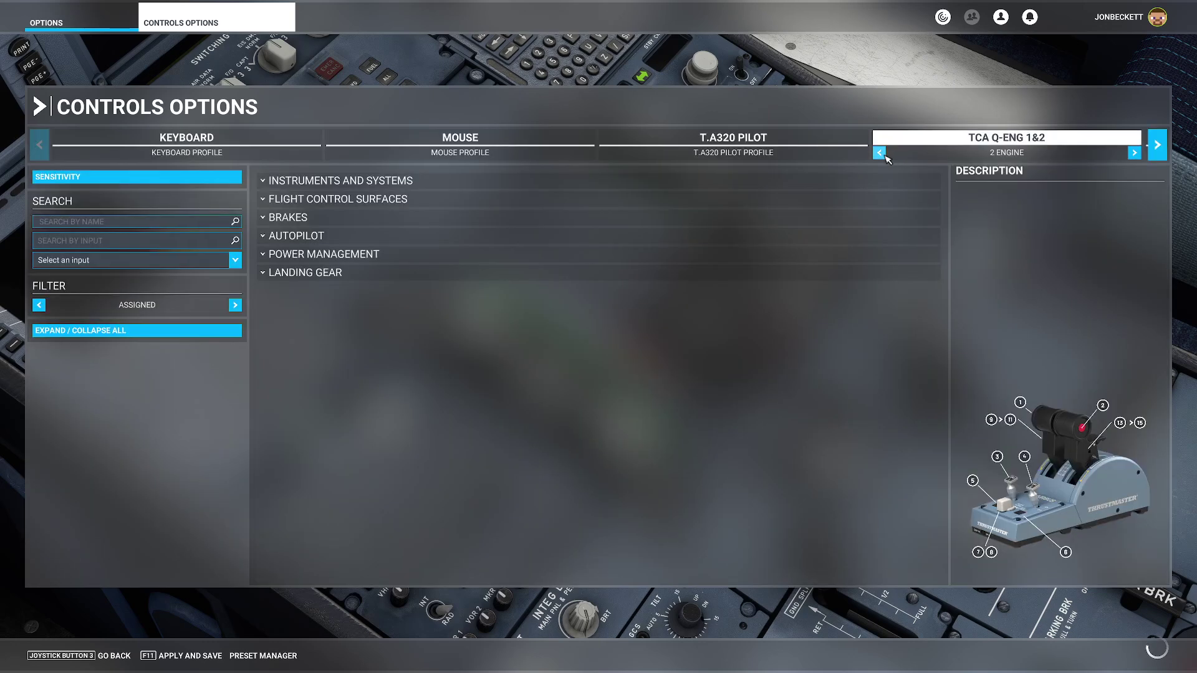
{"action": "left_click", "coordinate": [880, 153]}
{"action": "left_click", "coordinate": [879, 153]}
- Duplicate the default TCA Q-ENG 1&2 profile as a new input profile named FlyByWire A320
{"action": "left_click", "coordinate": [273, 664]}
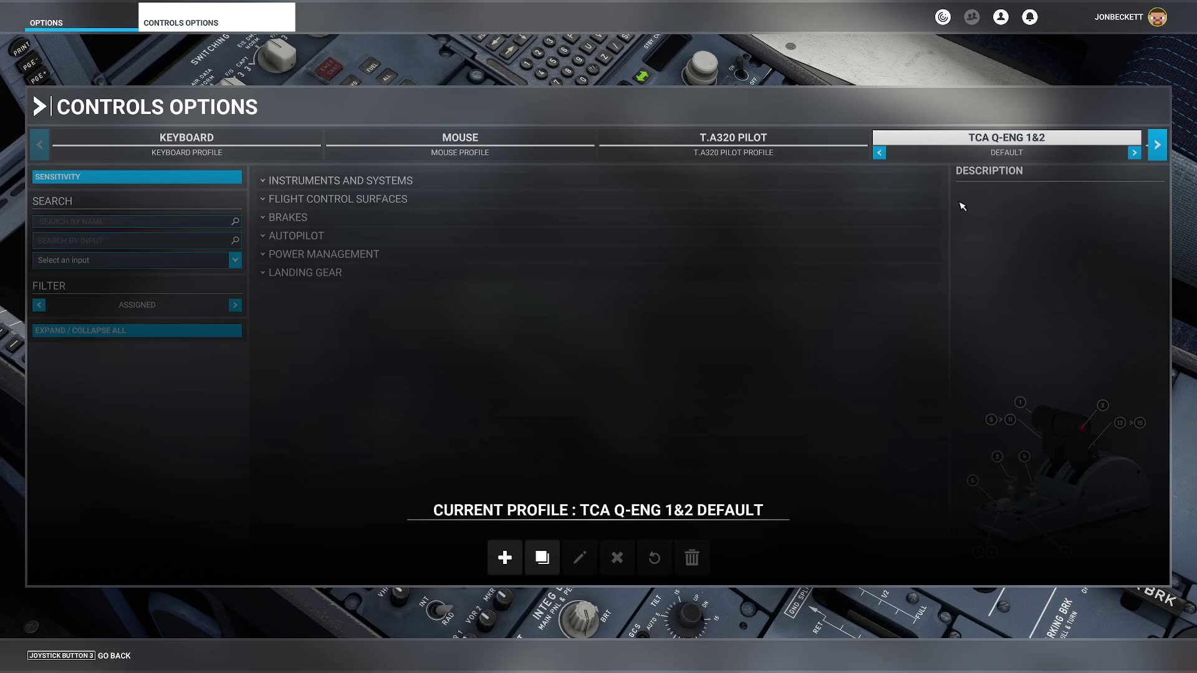
{"action": "left_click", "coordinate": [543, 557]}
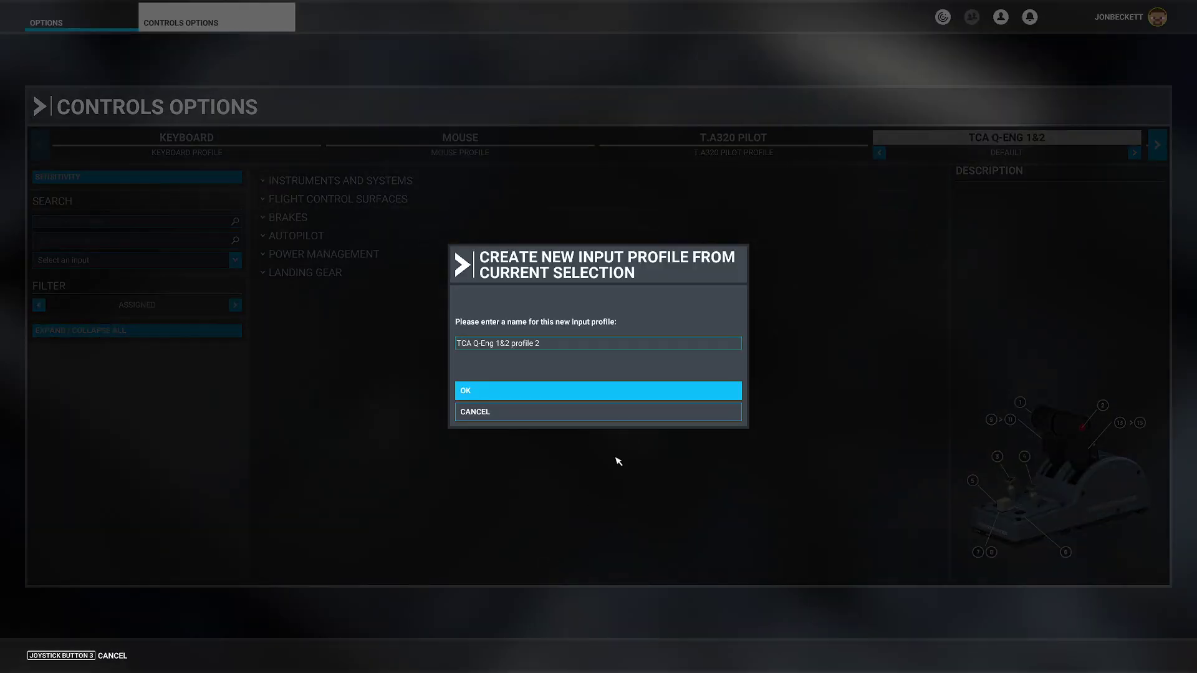
{"action": "left_click", "coordinate": [559, 350]}
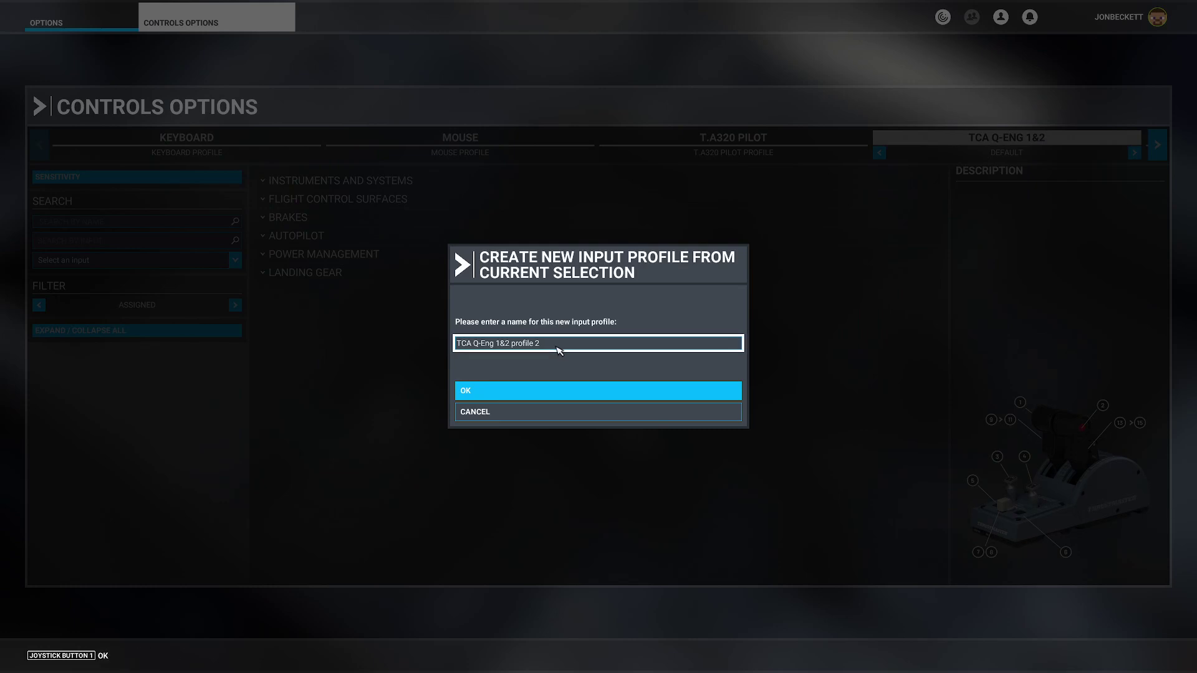
{"action": "triple_click", "coordinate": [558, 350]}
{"action": "key", "text": "BackSpace"}
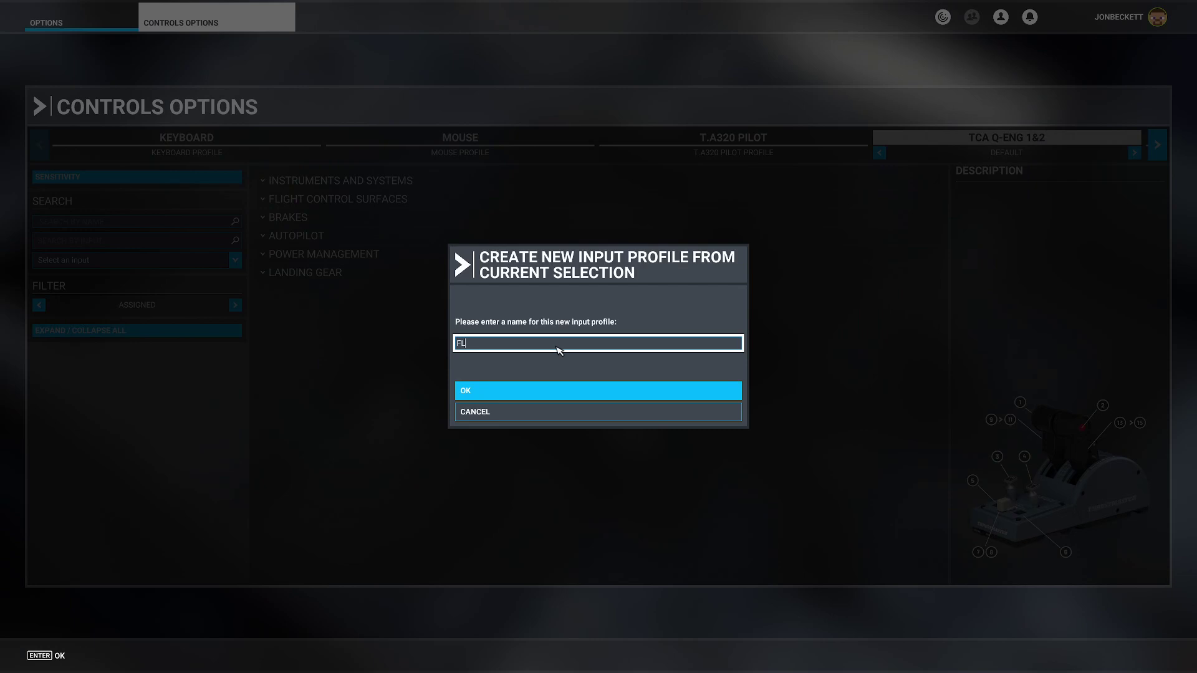
{"action": "type", "text": "FlyByWire A£\")"}
{"action": "key", "text": "BackSpace"}
{"action": "type", "text": "20"}
{"action": "left_click", "coordinate": [488, 393]}
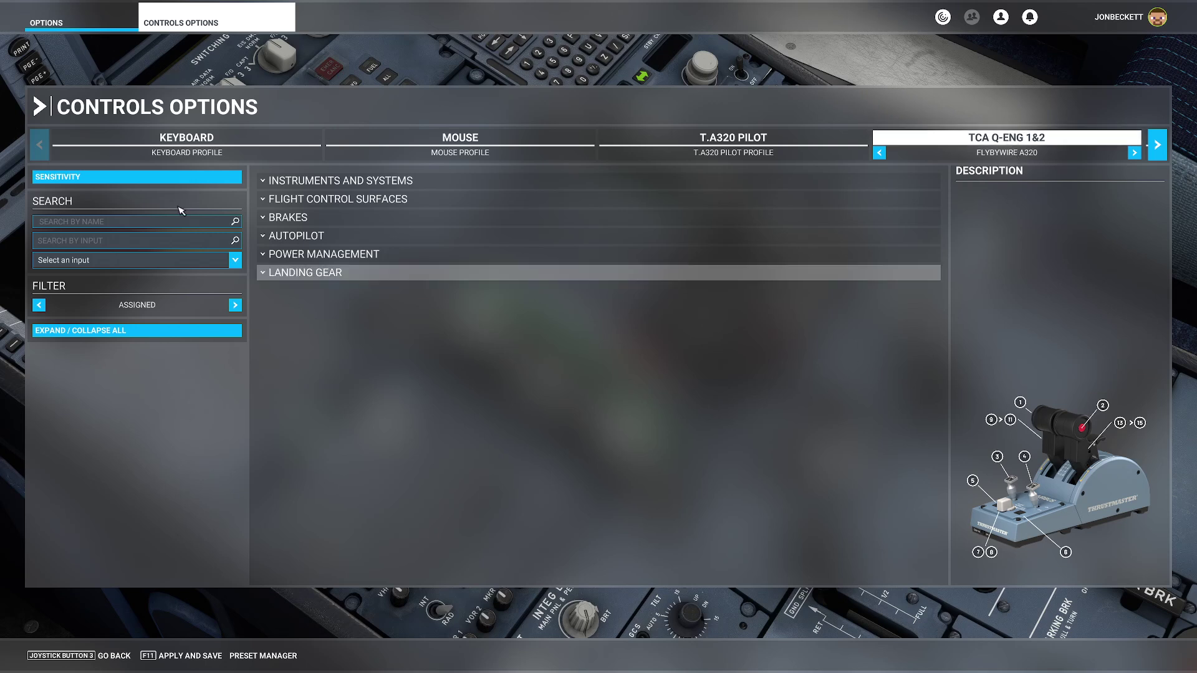
- In the profile's sensitivity settings, set the neutral value of Joystick L-Axis X to 0%
{"action": "left_click", "coordinate": [60, 180]}
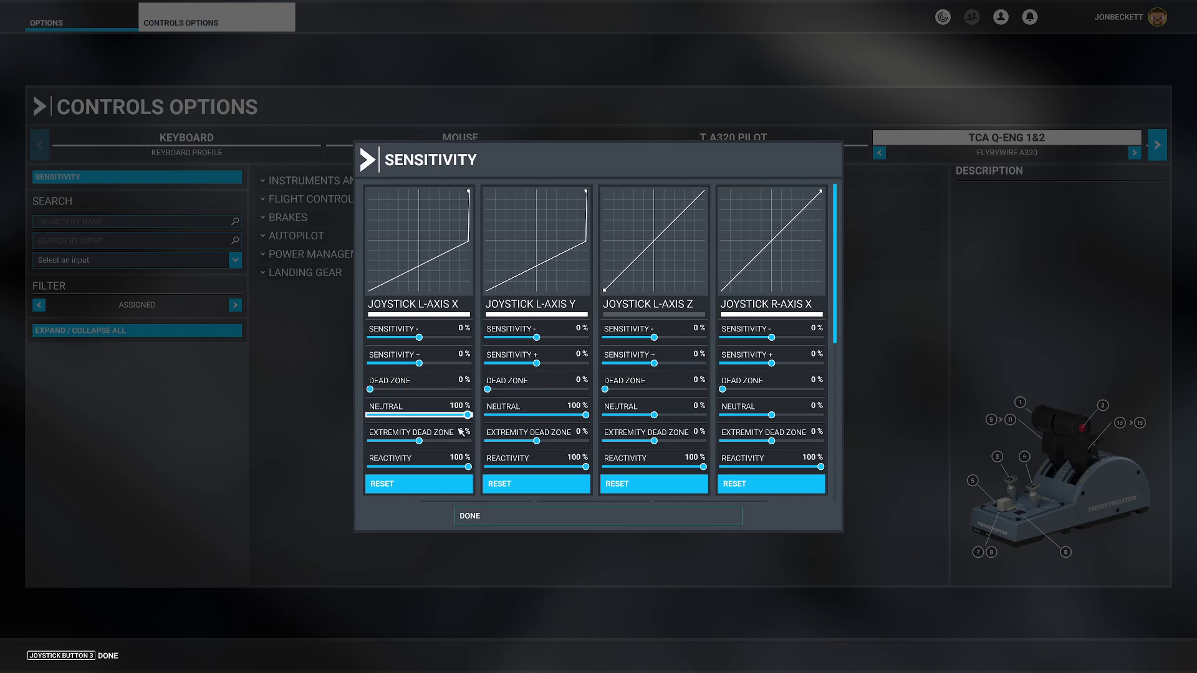
{"action": "left_click_drag", "start_coordinate": [467, 415], "coordinate": [439, 415]}
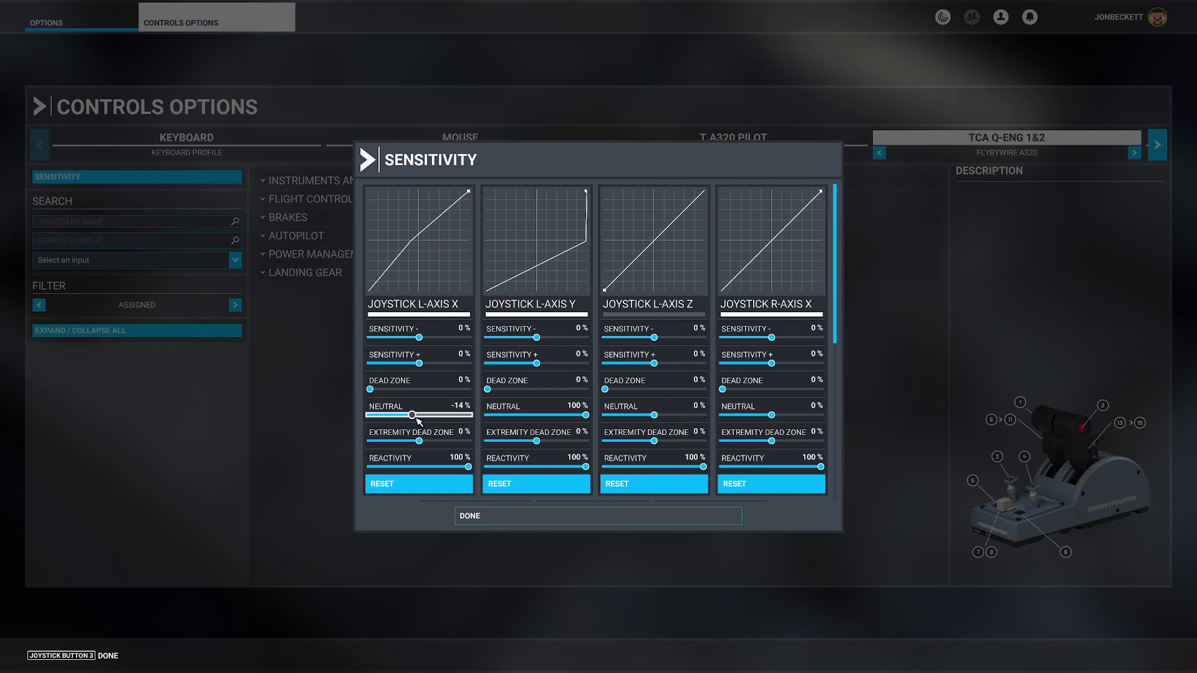
{"action": "left_click_drag", "start_coordinate": [417, 420], "coordinate": [422, 420]}
- Set the neutral value of Joystick L-Axis Y to 0% and close the sensitivity settings
{"action": "left_click", "coordinate": [536, 416]}
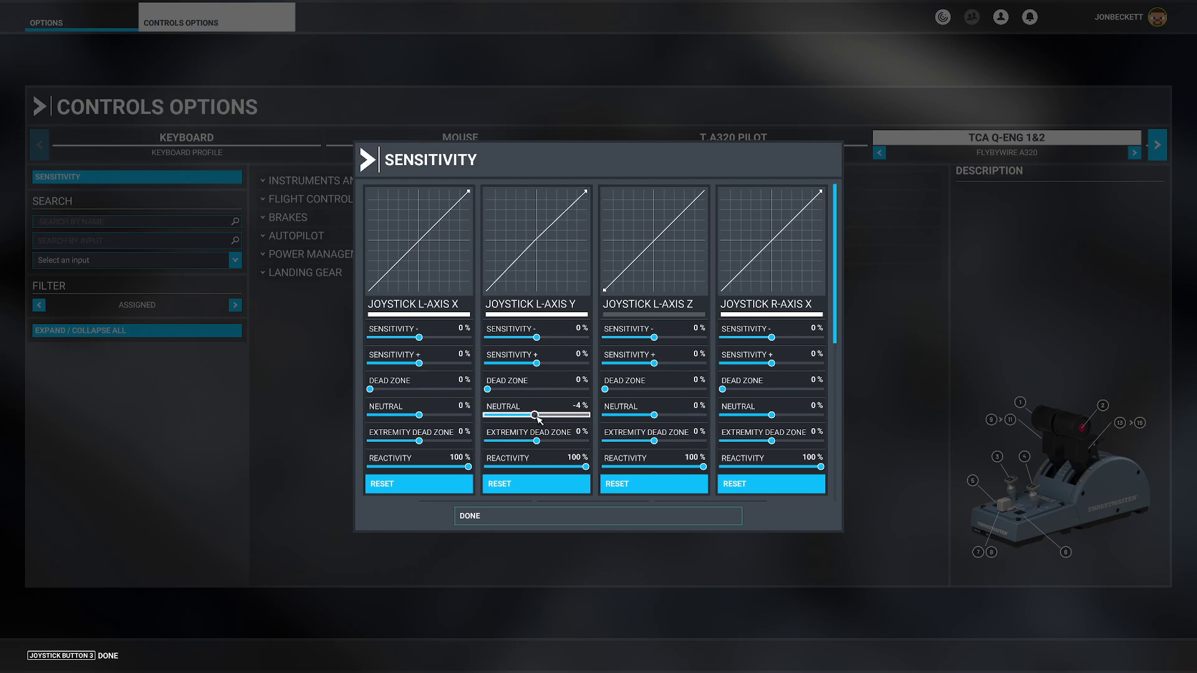
{"action": "left_click_drag", "start_coordinate": [536, 417], "coordinate": [538, 417]}
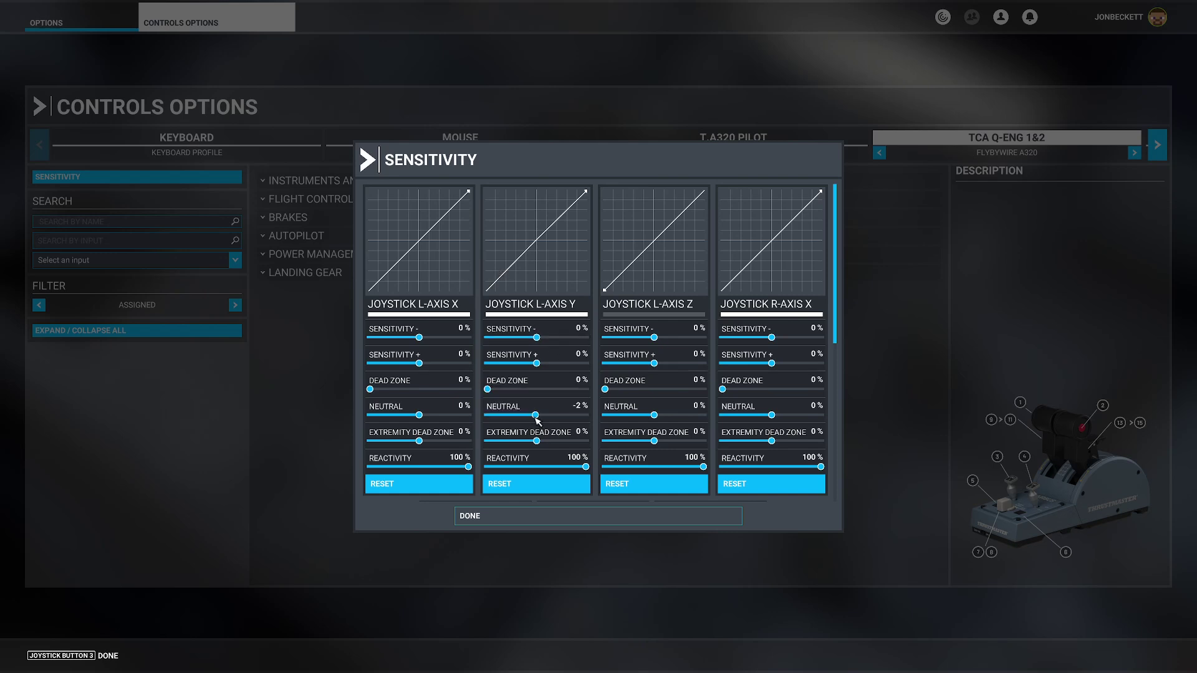
{"action": "key", "text": "Left"}
{"action": "key", "text": "Left"}
{"action": "key", "text": "Left"}
{"action": "key", "text": "Left"}
{"action": "key", "text": "Left"}
{"action": "key", "text": "Left"}
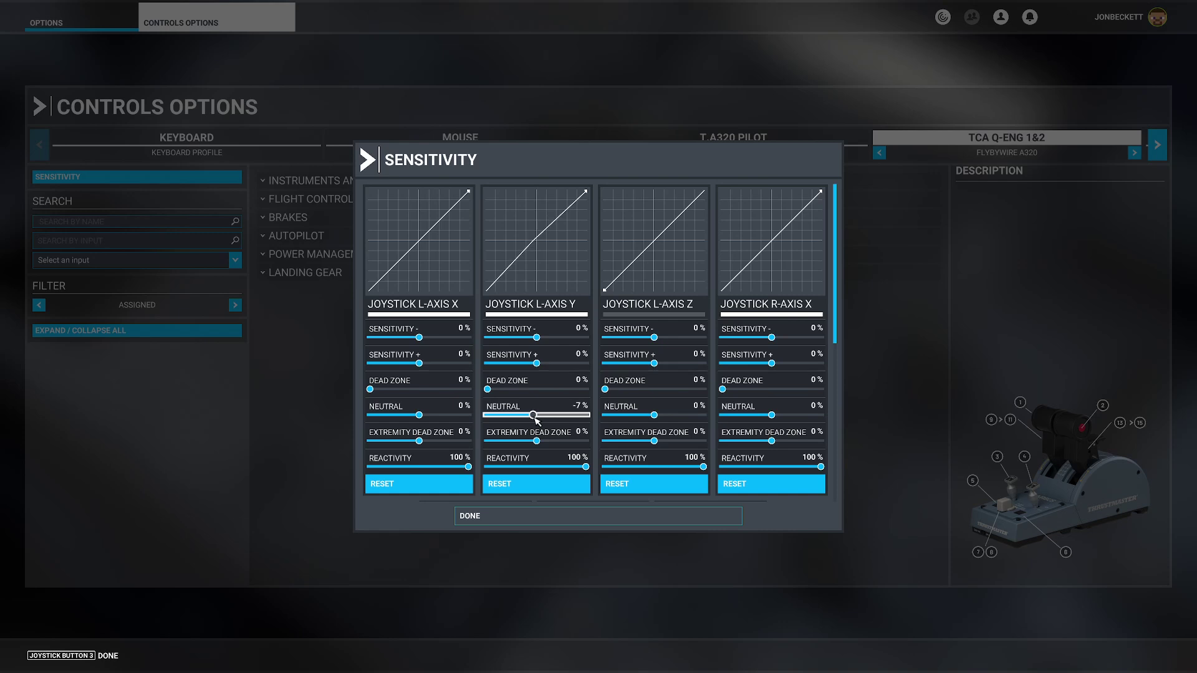
{"action": "left_click_drag", "start_coordinate": [536, 416], "coordinate": [537, 416]}
{"action": "key", "text": "Right"}
{"action": "key", "text": "Right"}
{"action": "key", "text": "Right"}
{"action": "key", "text": "Right"}
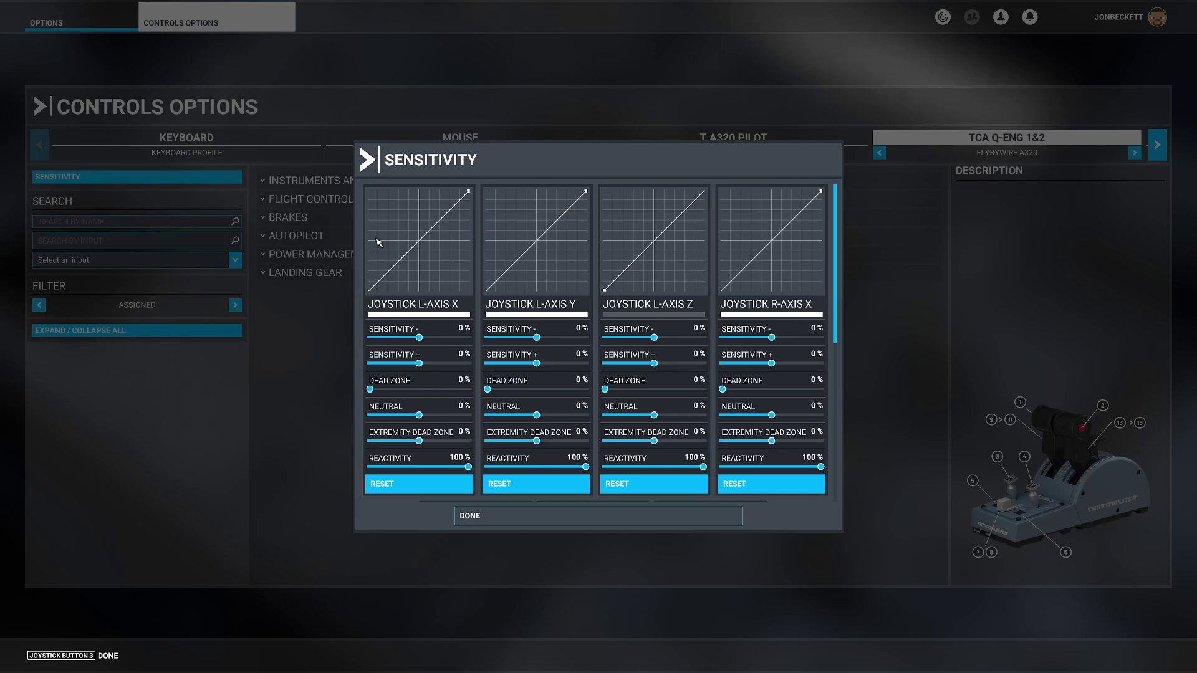
{"action": "left_click", "coordinate": [486, 518]}
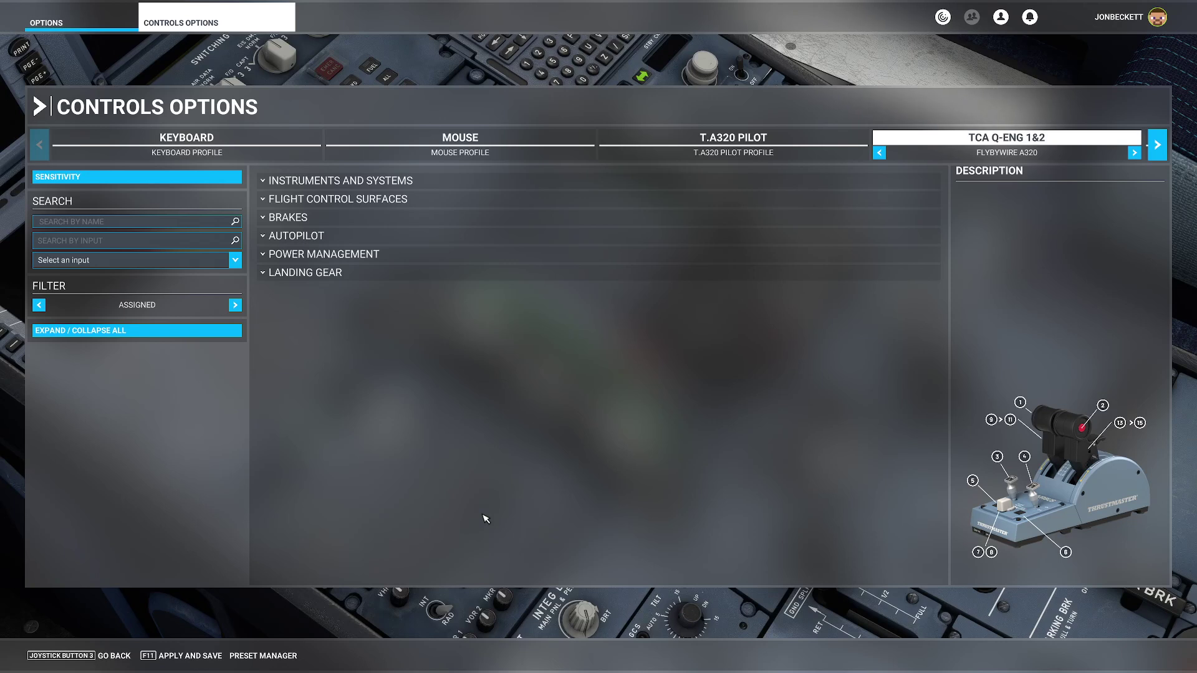
- Clear the Joystick L-Axis Y assignment from Throttle 2 Axis (0 to 100%) under Power Management
{"action": "left_click", "coordinate": [337, 255]}
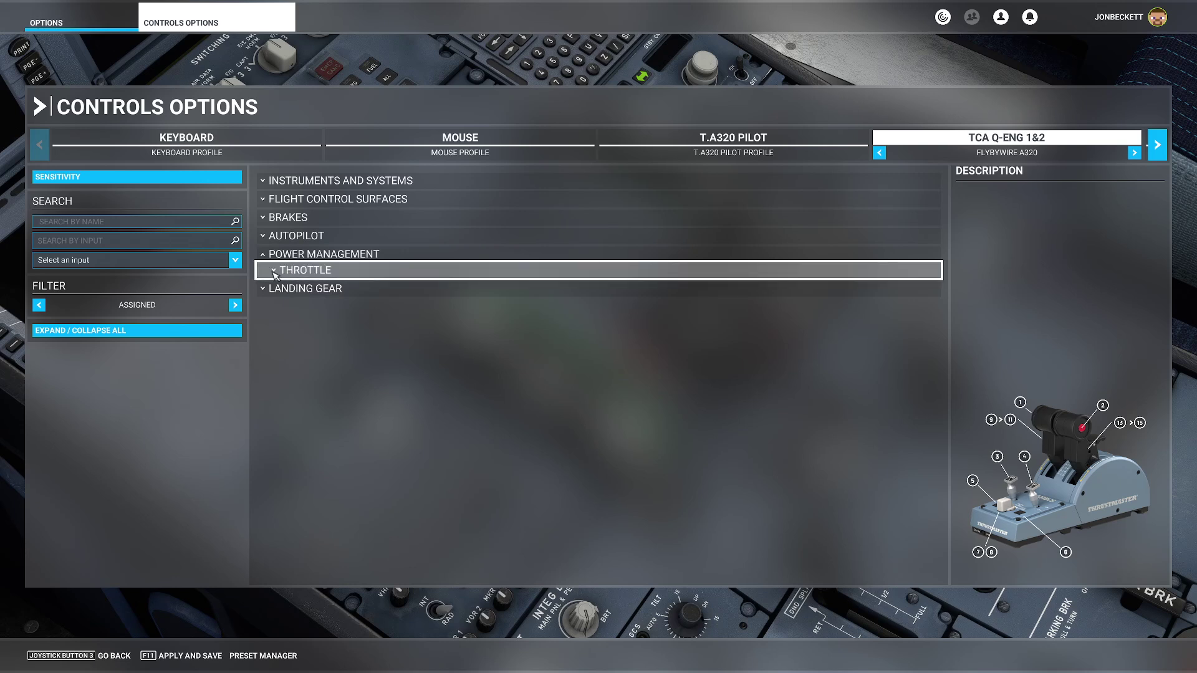
{"action": "left_click", "coordinate": [302, 272]}
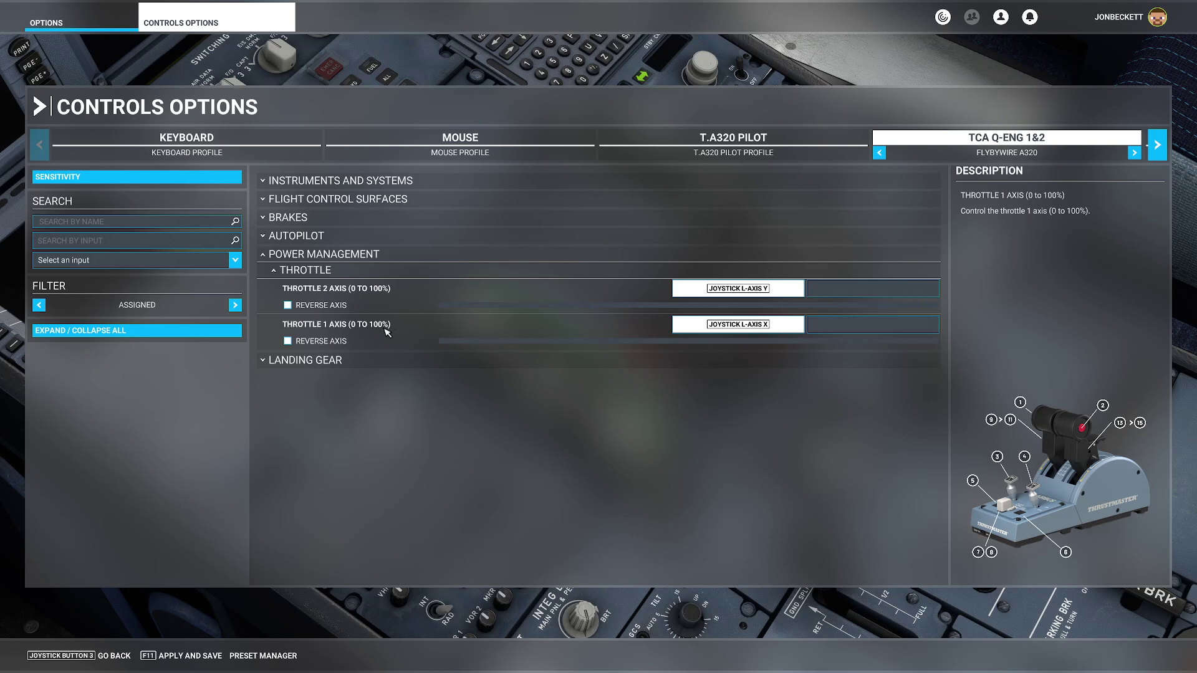
{"action": "left_click", "coordinate": [742, 295]}
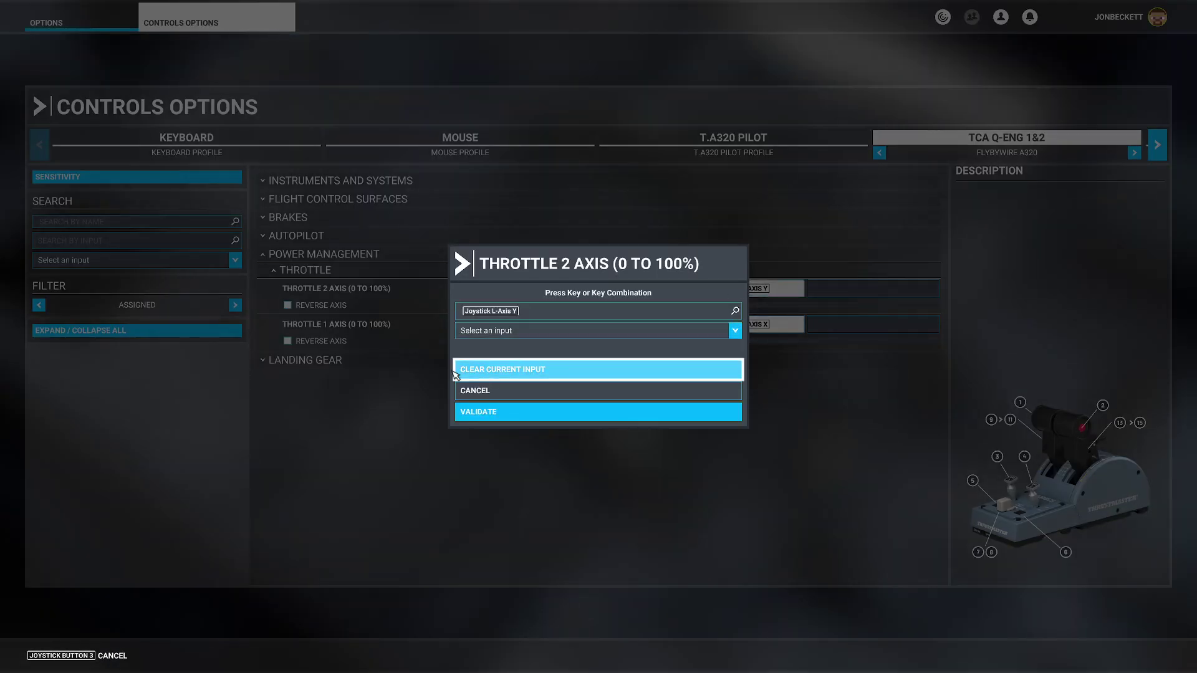
{"action": "left_click", "coordinate": [536, 377]}
{"action": "left_click", "coordinate": [515, 413]}
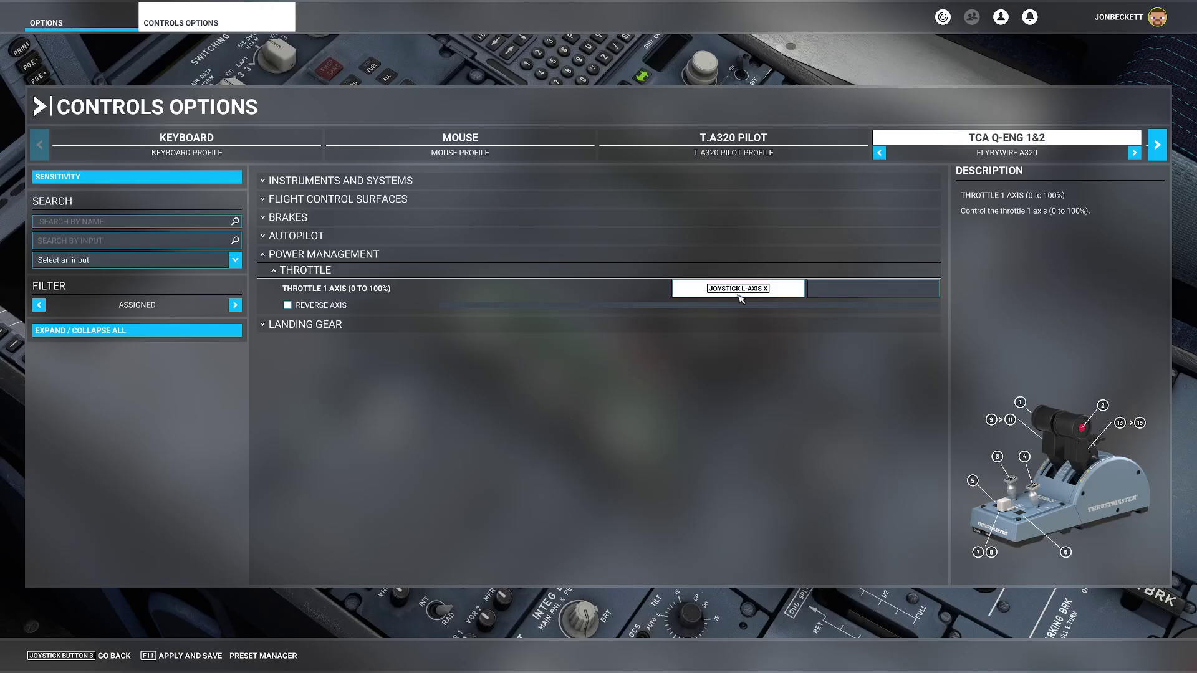
- Clear the Joystick L-Axis X assignment from Throttle 1 Axis (0 to 100%)
{"action": "left_click", "coordinate": [740, 295]}
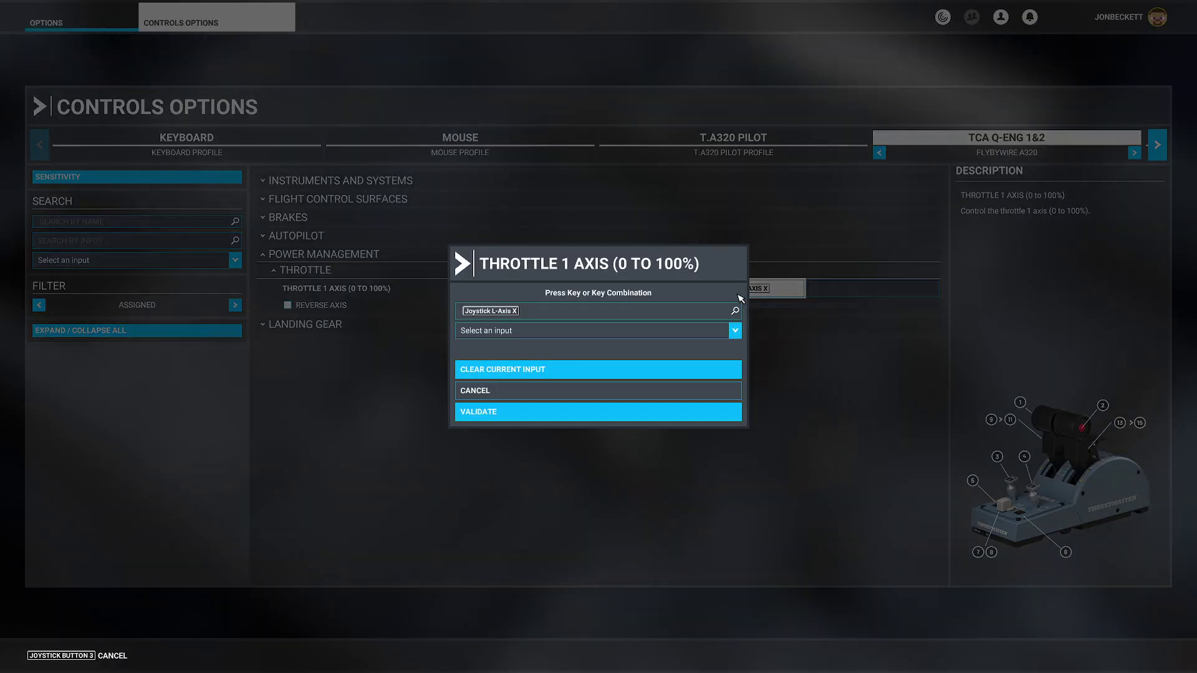
{"action": "left_click", "coordinate": [529, 370]}
{"action": "left_click", "coordinate": [502, 414]}
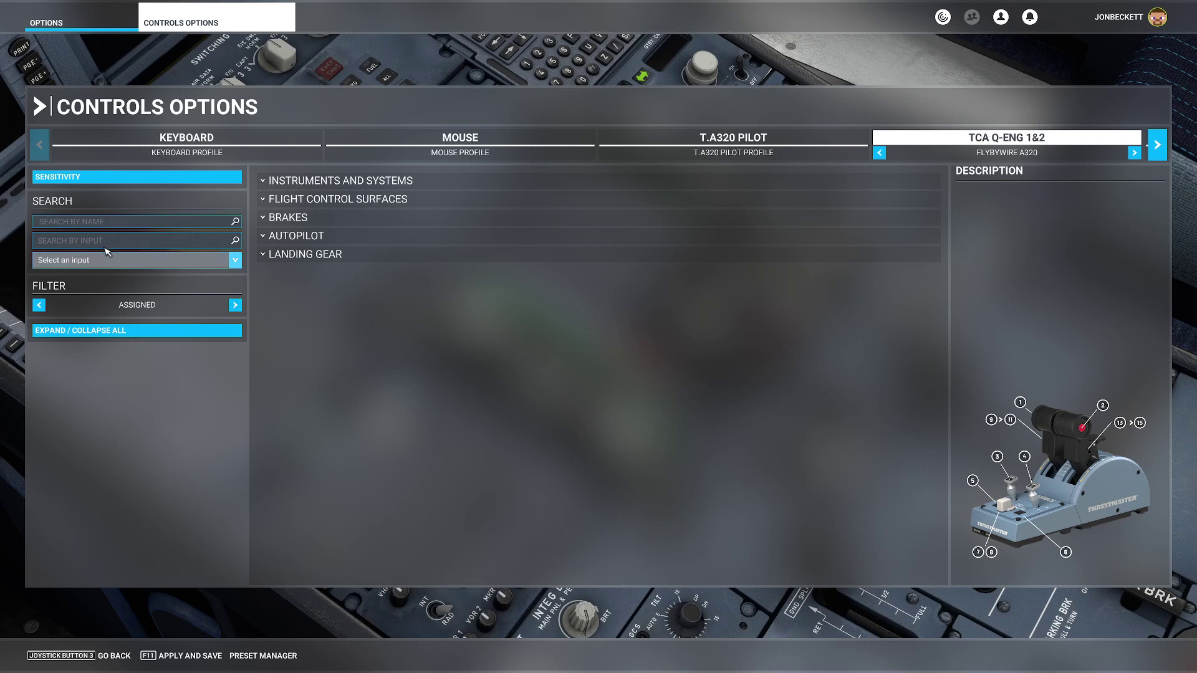
- Search the control commands by name for "throttle"
{"action": "left_click", "coordinate": [91, 224]}
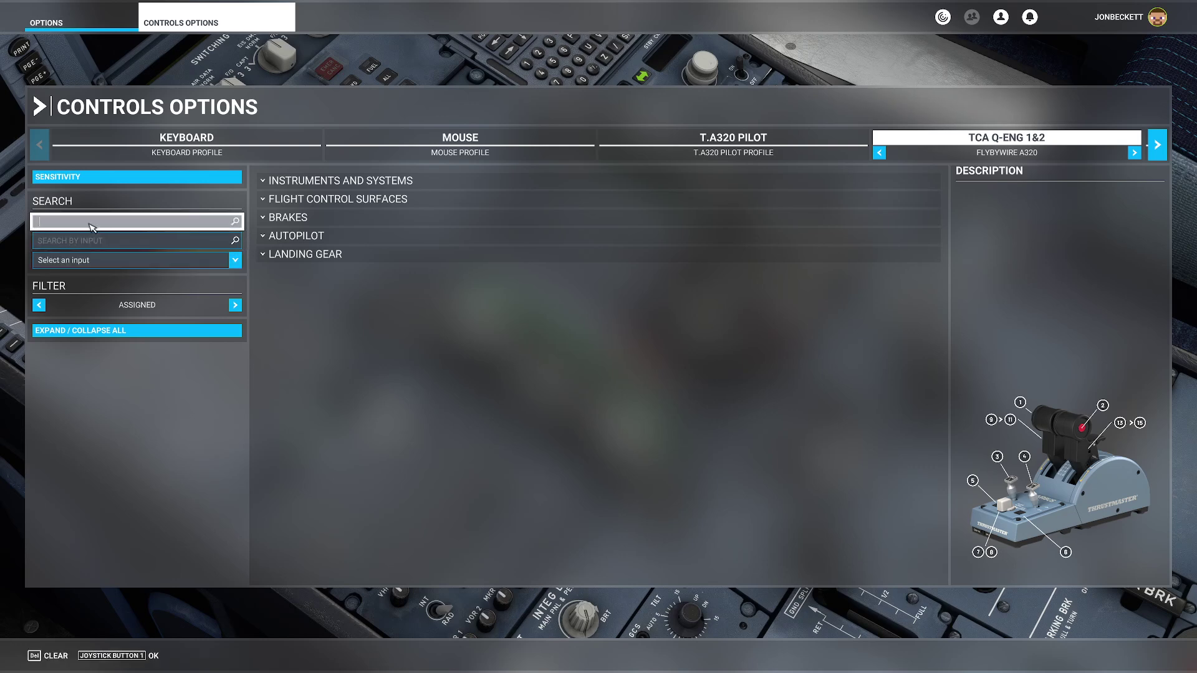
{"action": "type", "text": "throttle"}
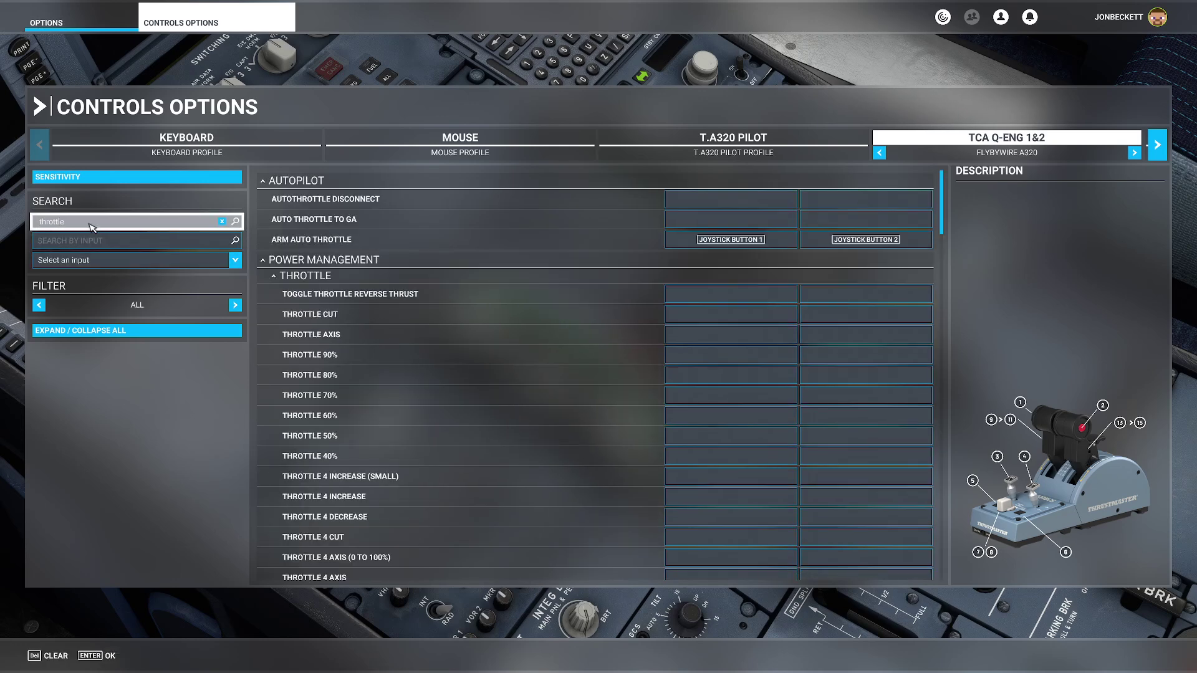
{"action": "left_click", "coordinate": [48, 343]}
- Assign Joystick L-Axis X to Throttle 1 Axis and validate the binding
{"action": "scroll", "coordinate": [493, 351], "scroll_direction": "down", "scroll_amount": 15}
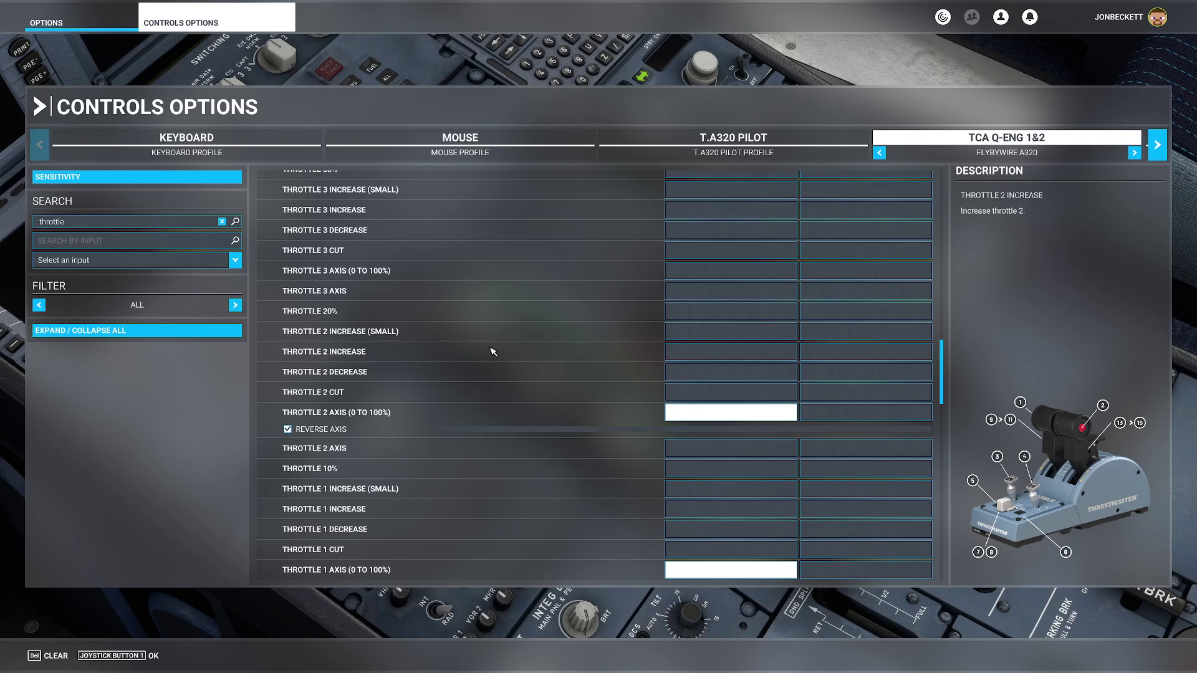
{"action": "scroll", "coordinate": [493, 353], "scroll_direction": "up", "scroll_amount": 5}
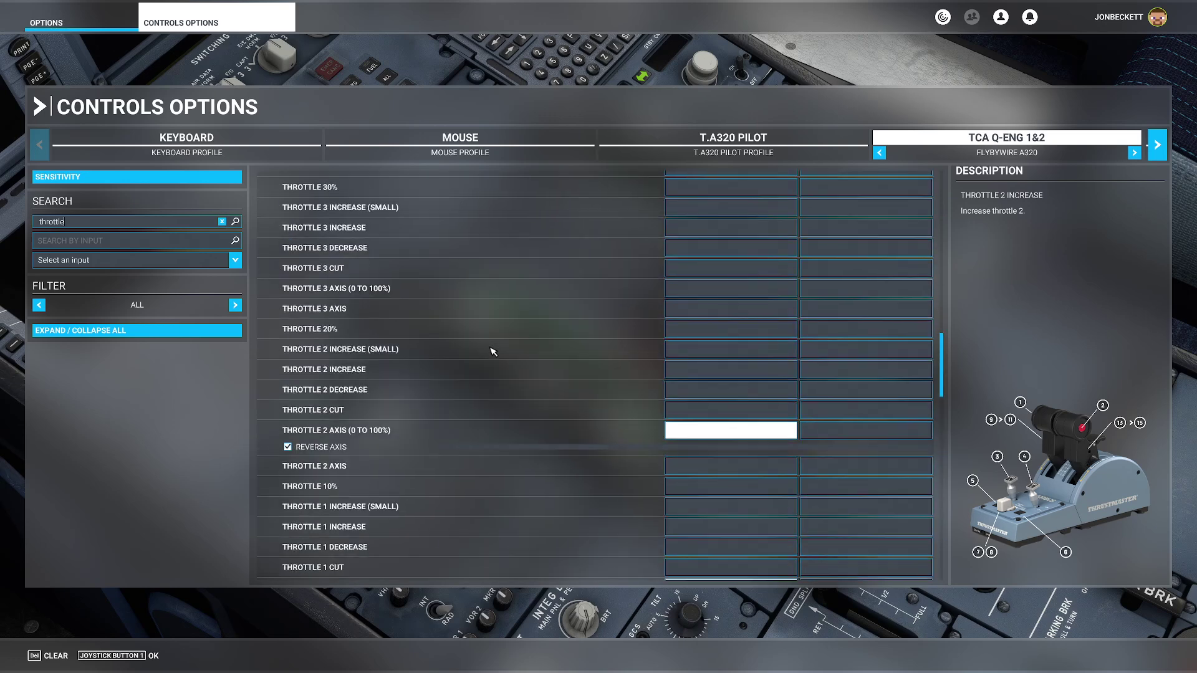
{"action": "scroll", "coordinate": [493, 353], "scroll_direction": "up", "scroll_amount": 1}
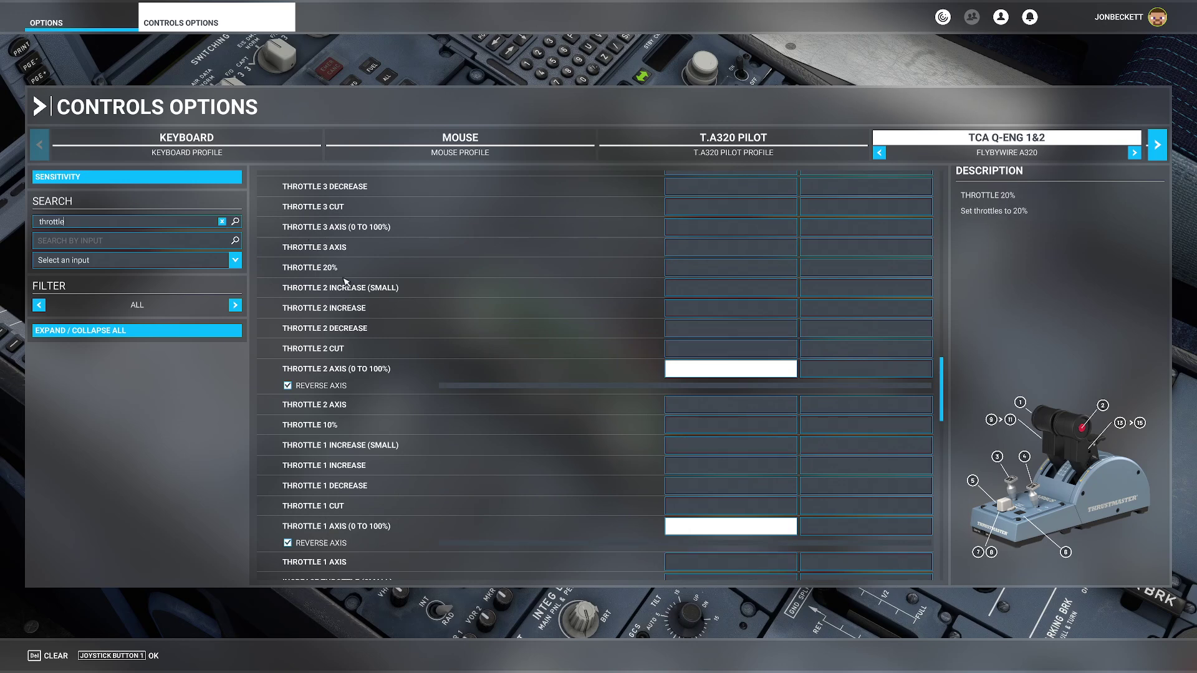
{"action": "scroll", "coordinate": [387, 362], "scroll_direction": "down", "scroll_amount": 1}
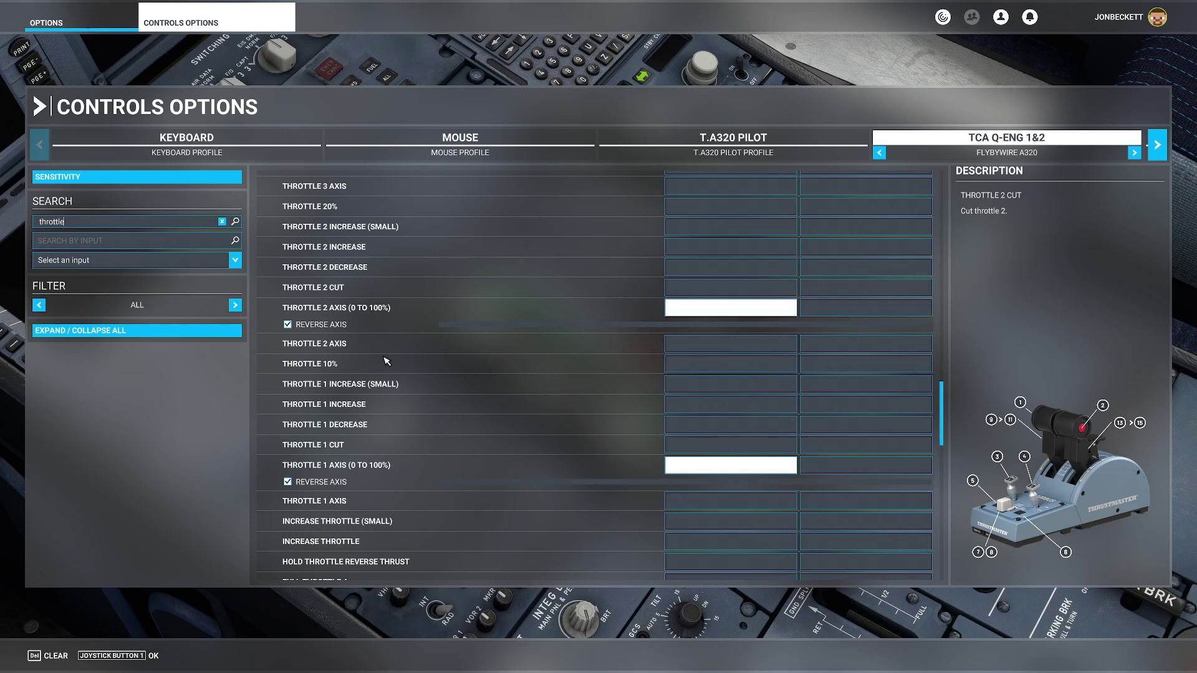
{"action": "scroll", "coordinate": [387, 362], "scroll_direction": "down", "scroll_amount": 1}
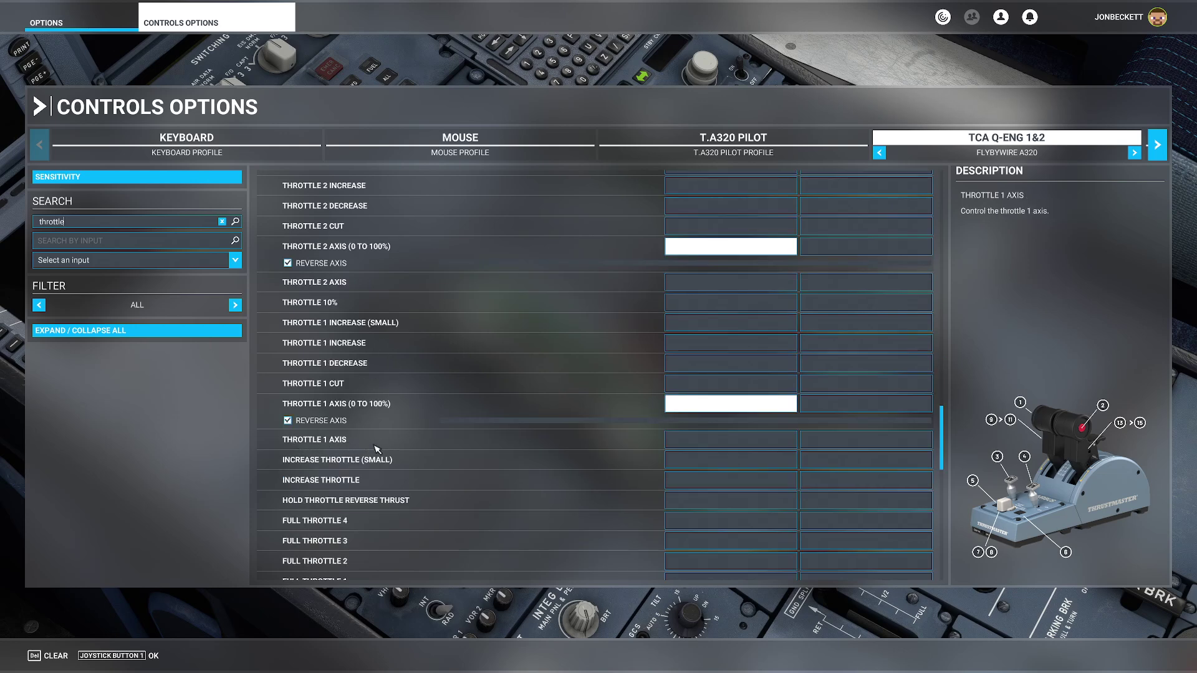
{"action": "left_click", "coordinate": [686, 444]}
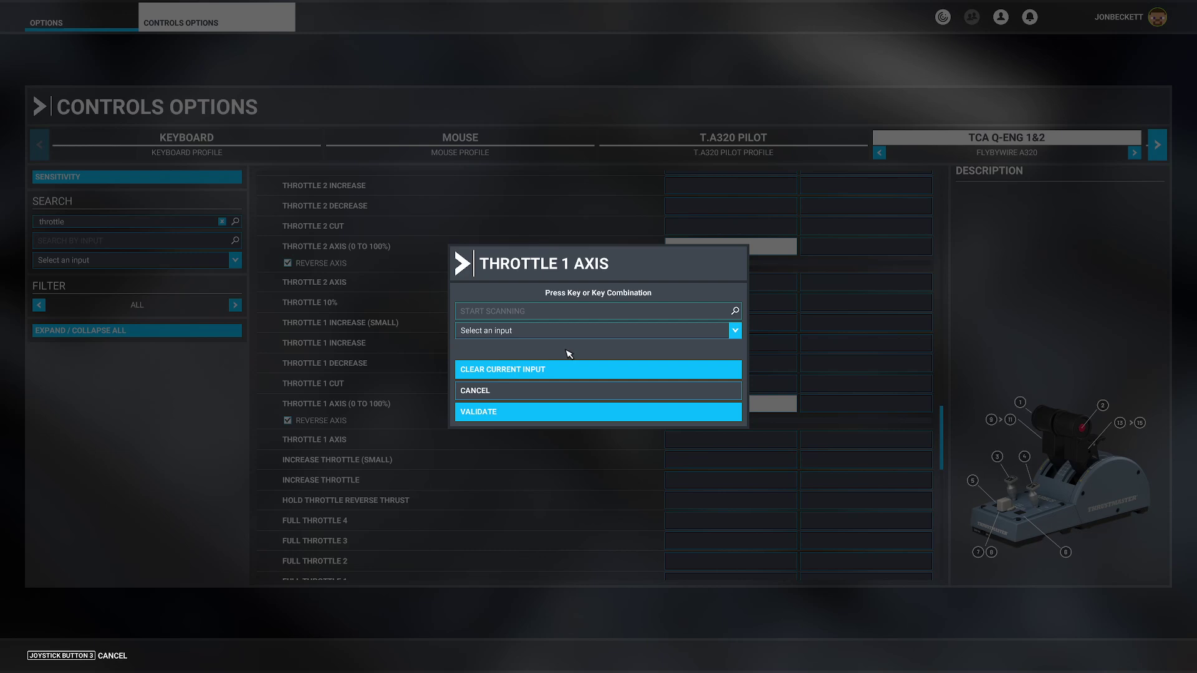
{"action": "left_click", "coordinate": [499, 331]}
{"action": "scroll", "coordinate": [518, 380], "scroll_direction": "down", "scroll_amount": 4}
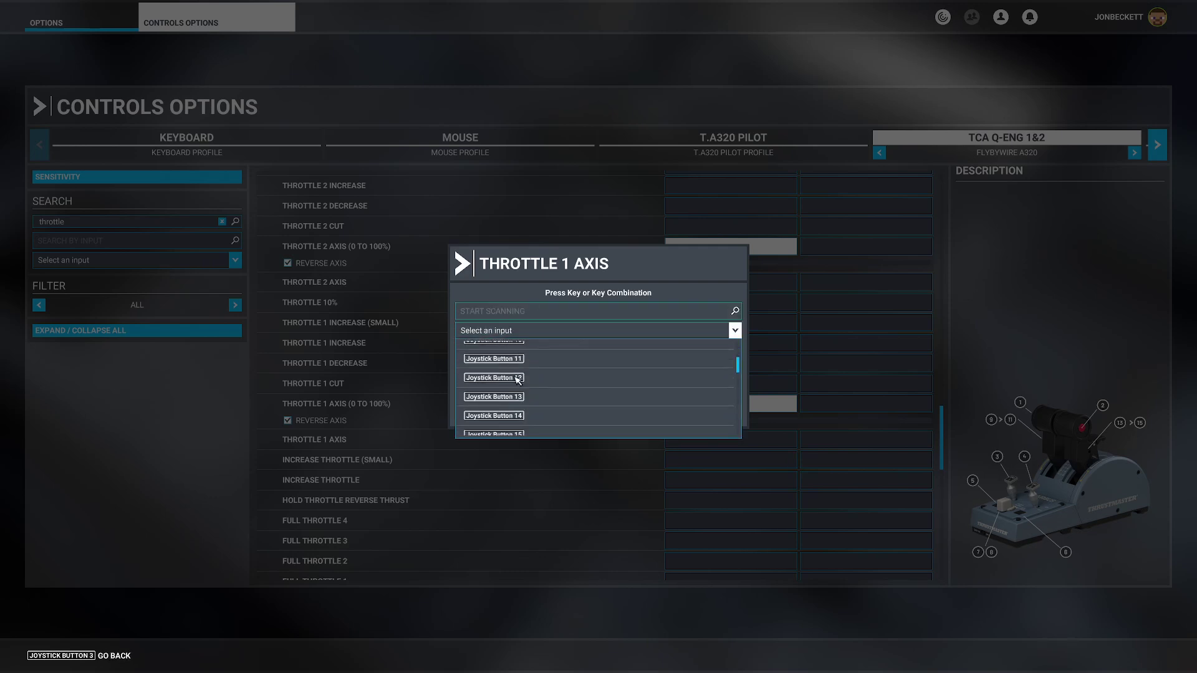
{"action": "scroll", "coordinate": [536, 384], "scroll_direction": "down", "scroll_amount": 4}
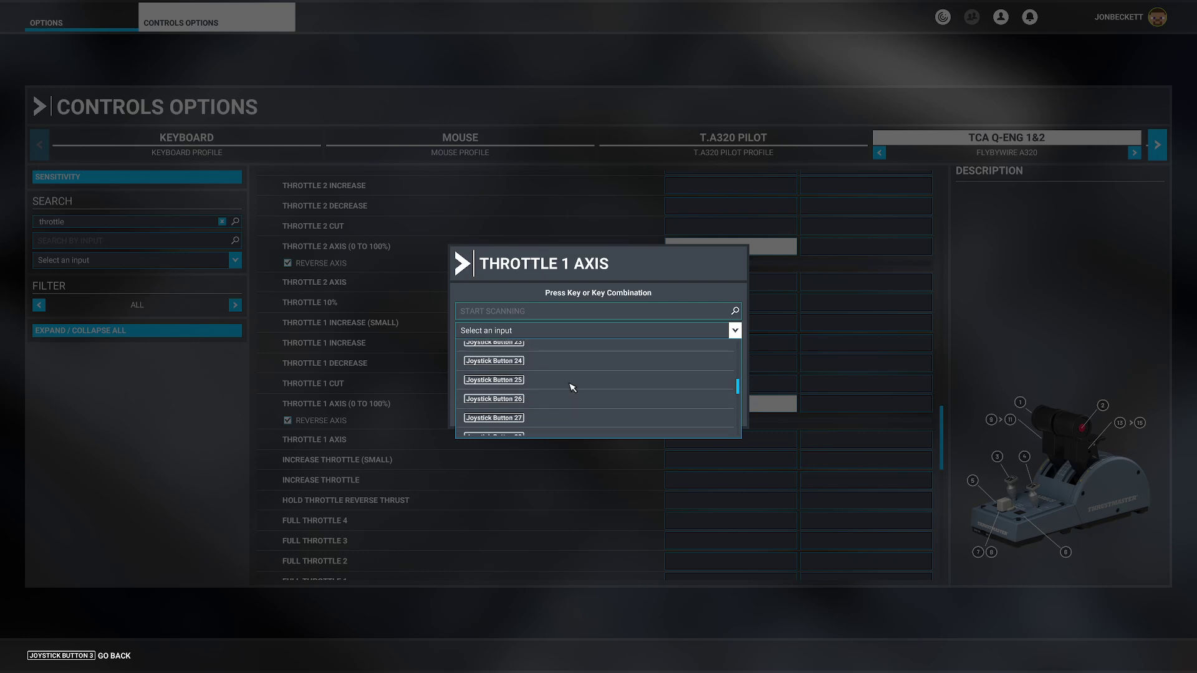
{"action": "scroll", "coordinate": [573, 388], "scroll_direction": "down", "scroll_amount": 3}
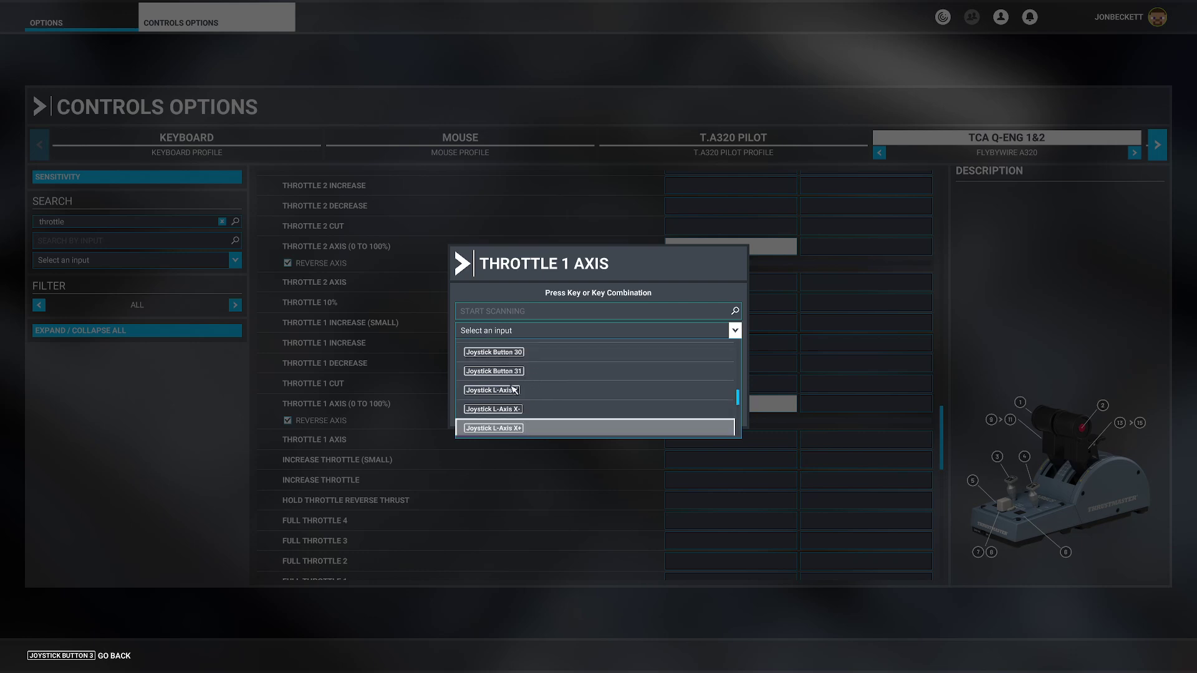
{"action": "left_click", "coordinate": [534, 390]}
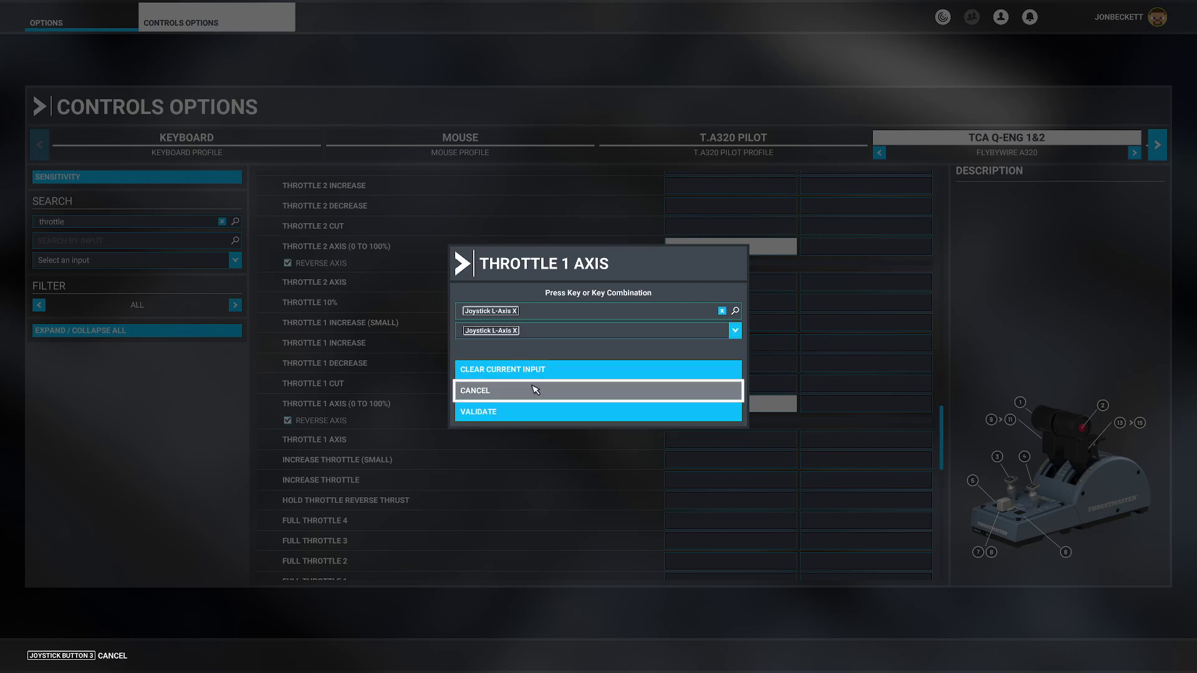
{"action": "left_click", "coordinate": [516, 412]}
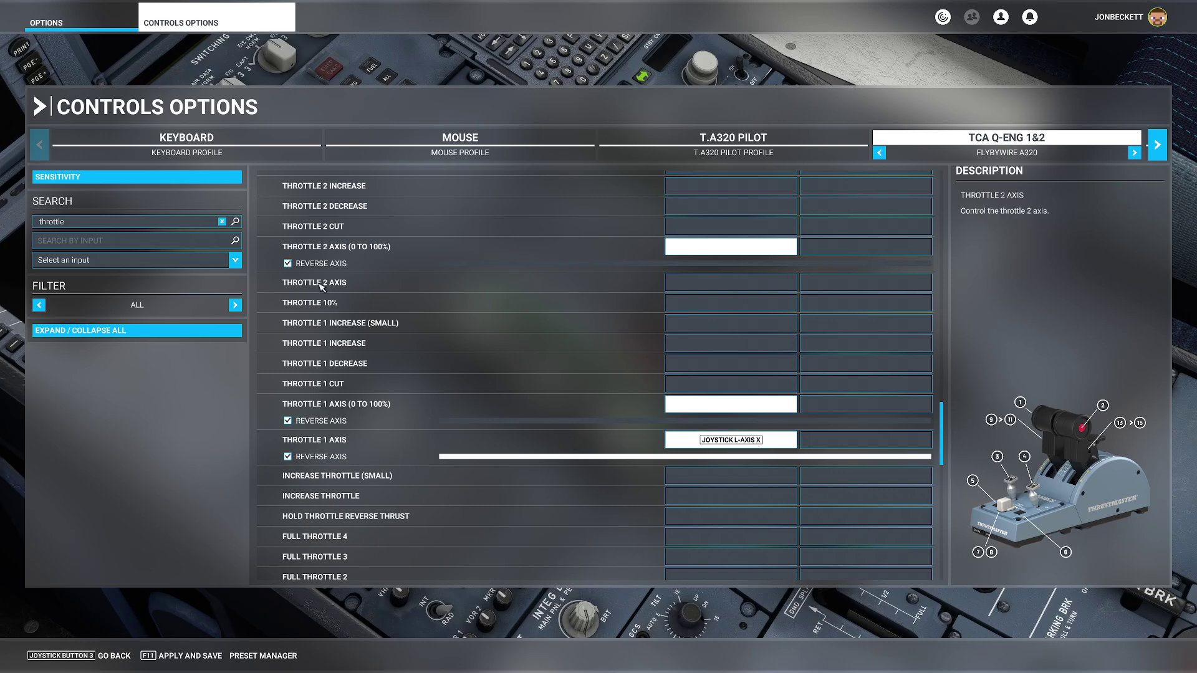
- Assign Joystick L-Axis Y to Throttle 2 Axis, and save the control profile before returning to the cockpit
{"action": "left_click", "coordinate": [696, 283]}
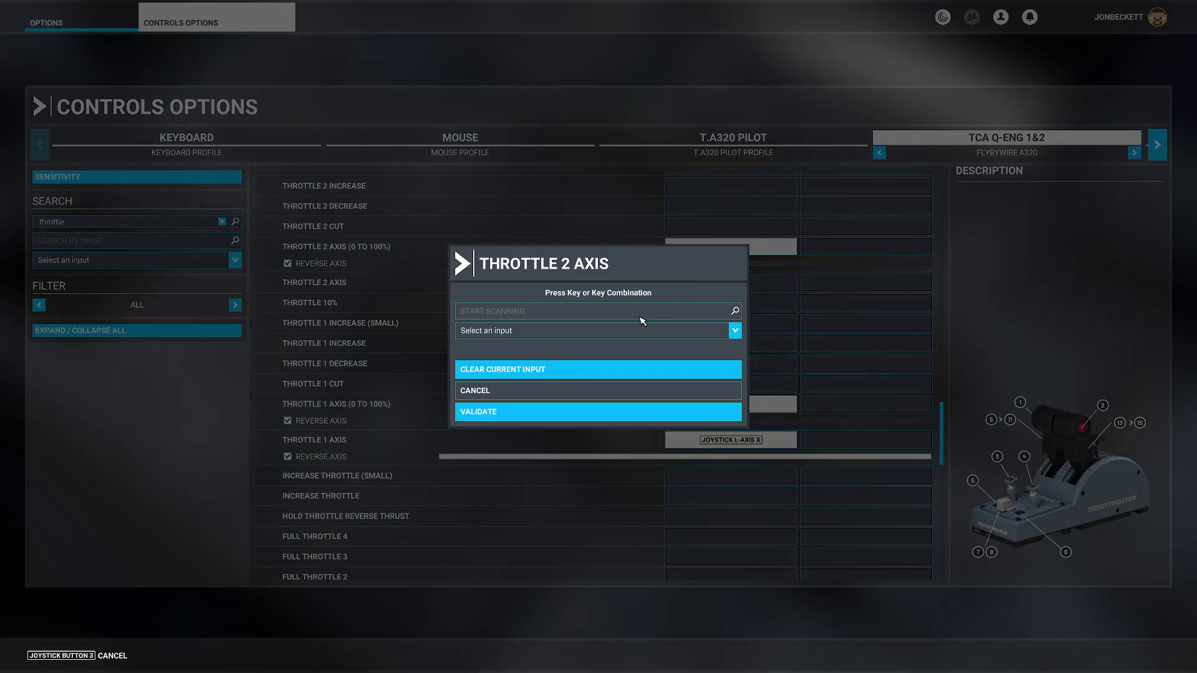
{"action": "left_click", "coordinate": [502, 332]}
{"action": "scroll", "coordinate": [524, 383], "scroll_direction": "down", "scroll_amount": 5}
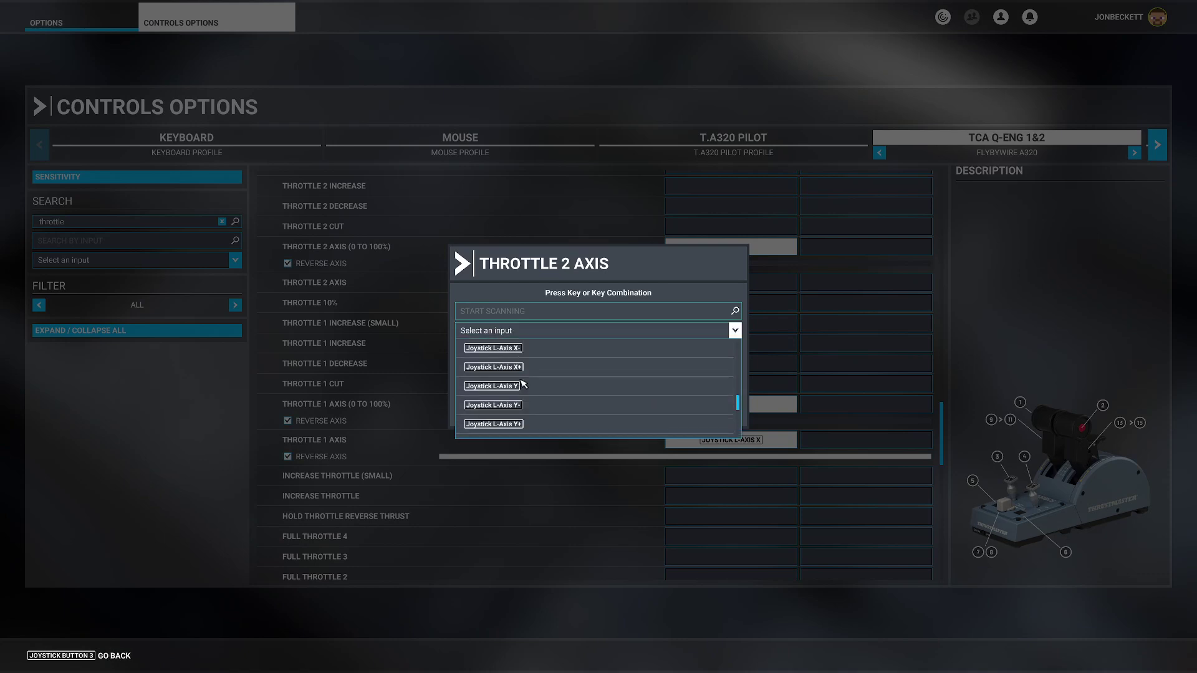
{"action": "scroll", "coordinate": [524, 385], "scroll_direction": "down", "scroll_amount": 3}
{"action": "scroll", "coordinate": [523, 382], "scroll_direction": "up", "scroll_amount": 3}
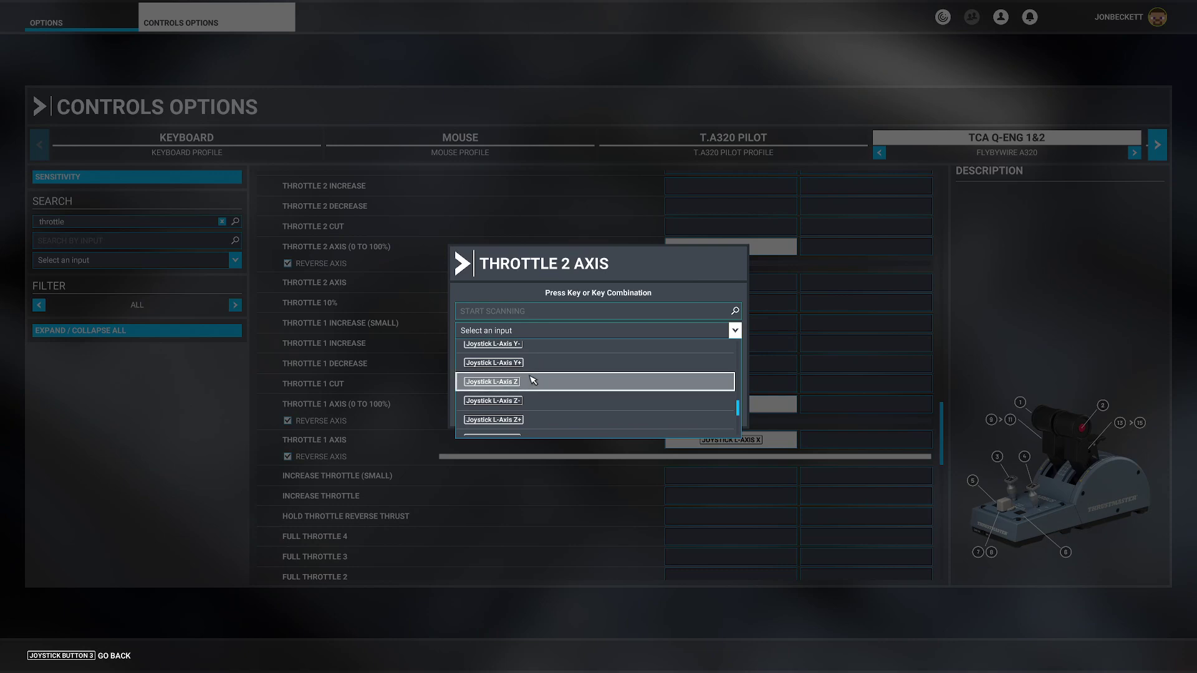
{"action": "scroll", "coordinate": [532, 380], "scroll_direction": "up", "scroll_amount": 2}
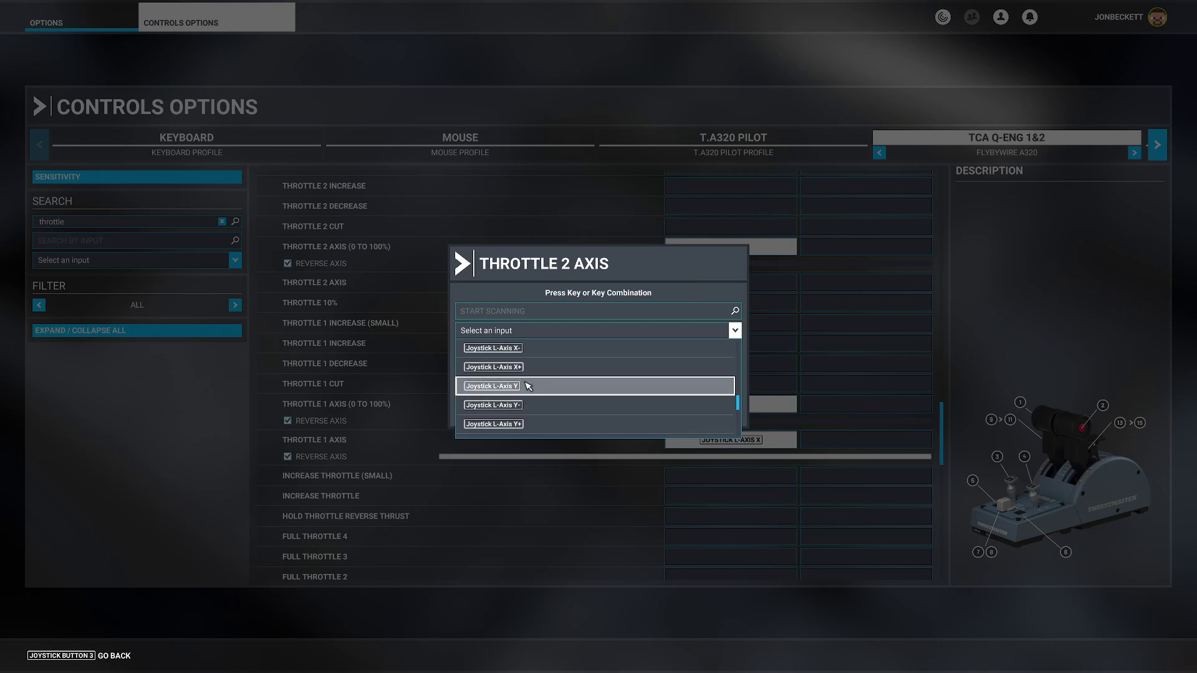
{"action": "left_click", "coordinate": [530, 383]}
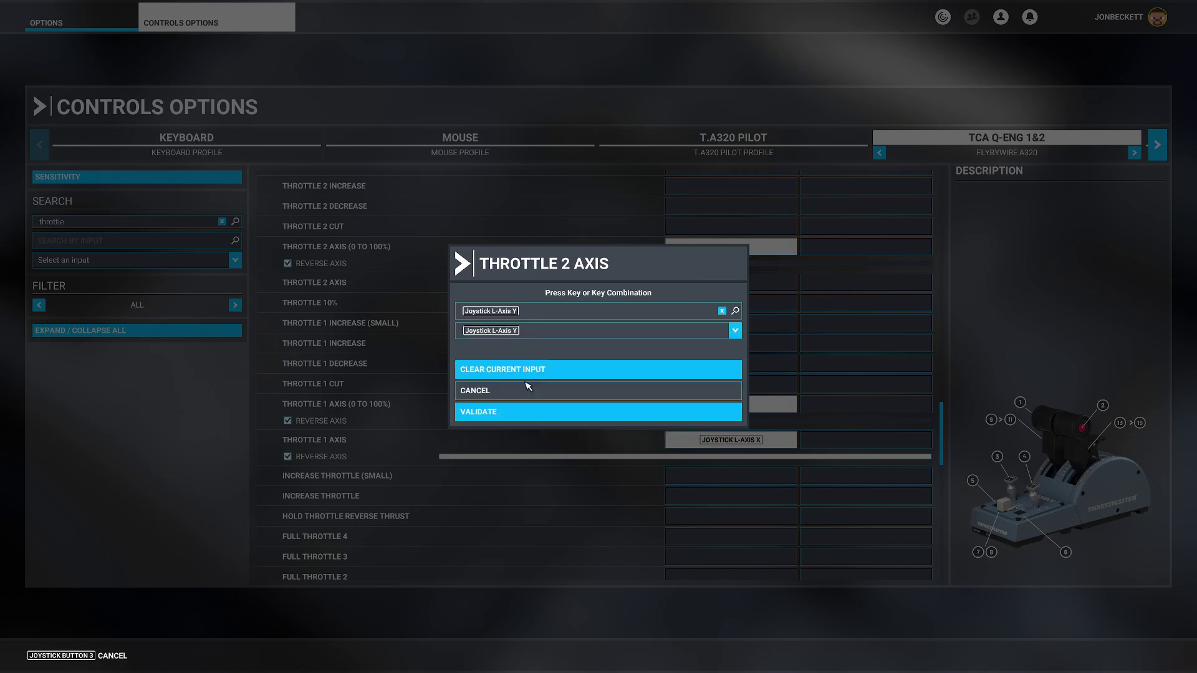
{"action": "left_click", "coordinate": [494, 413]}
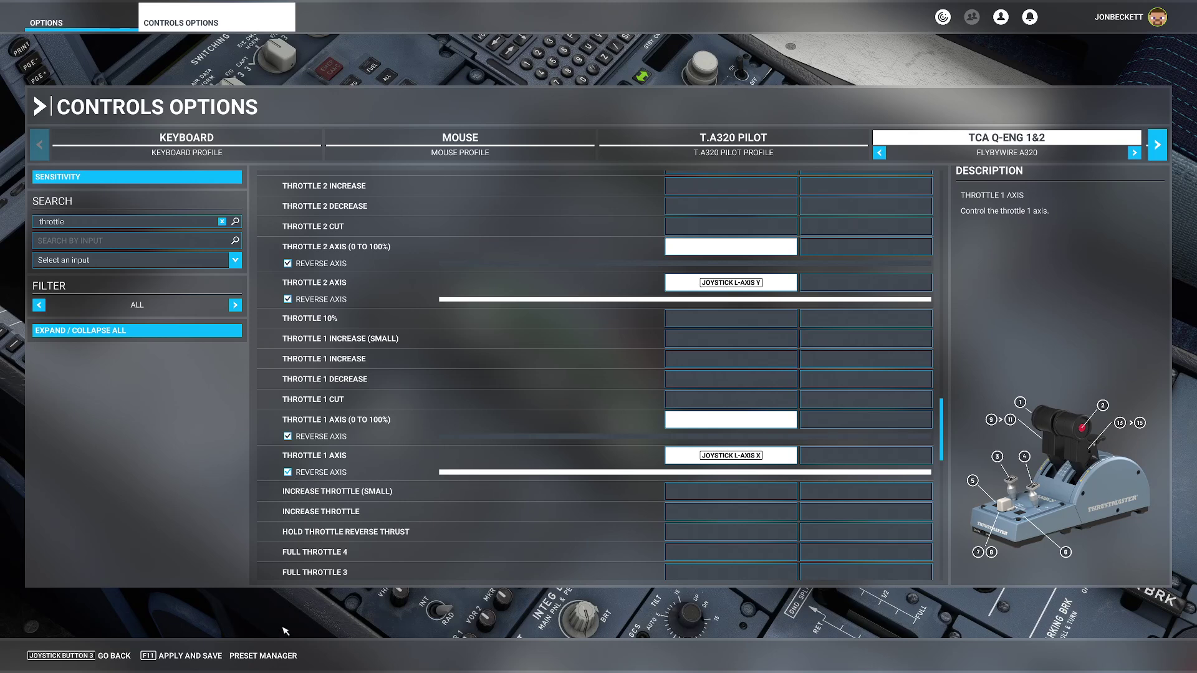
{"action": "left_click", "coordinate": [187, 656]}
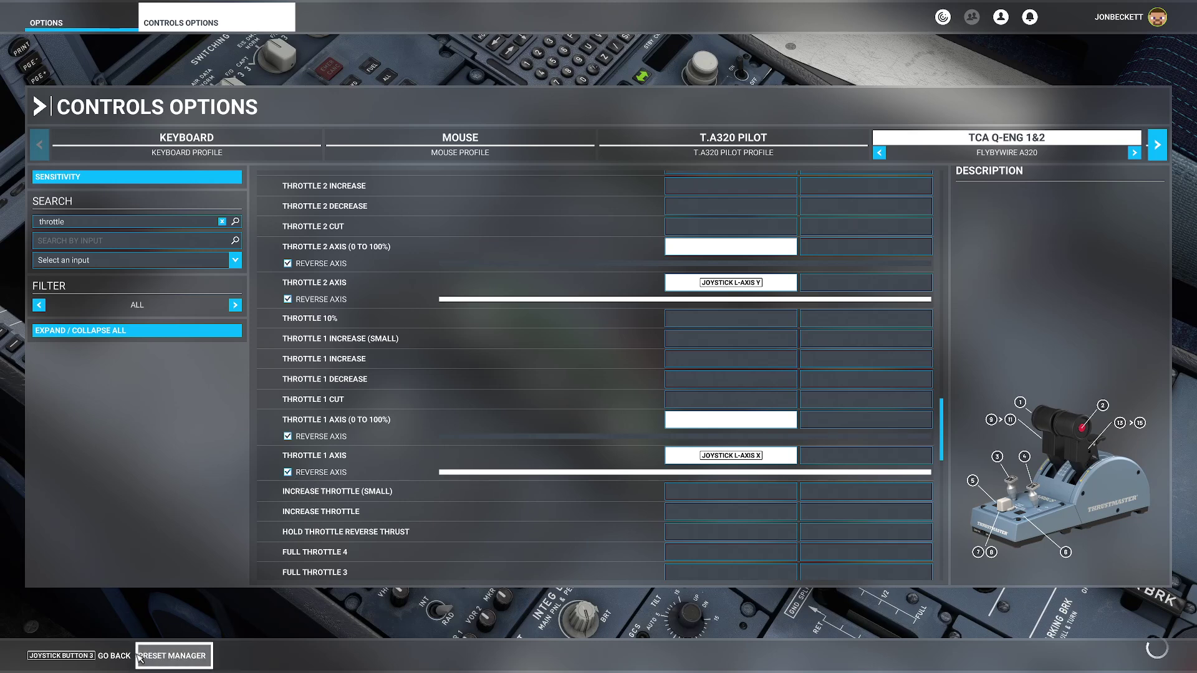
{"action": "left_click", "coordinate": [112, 656]}
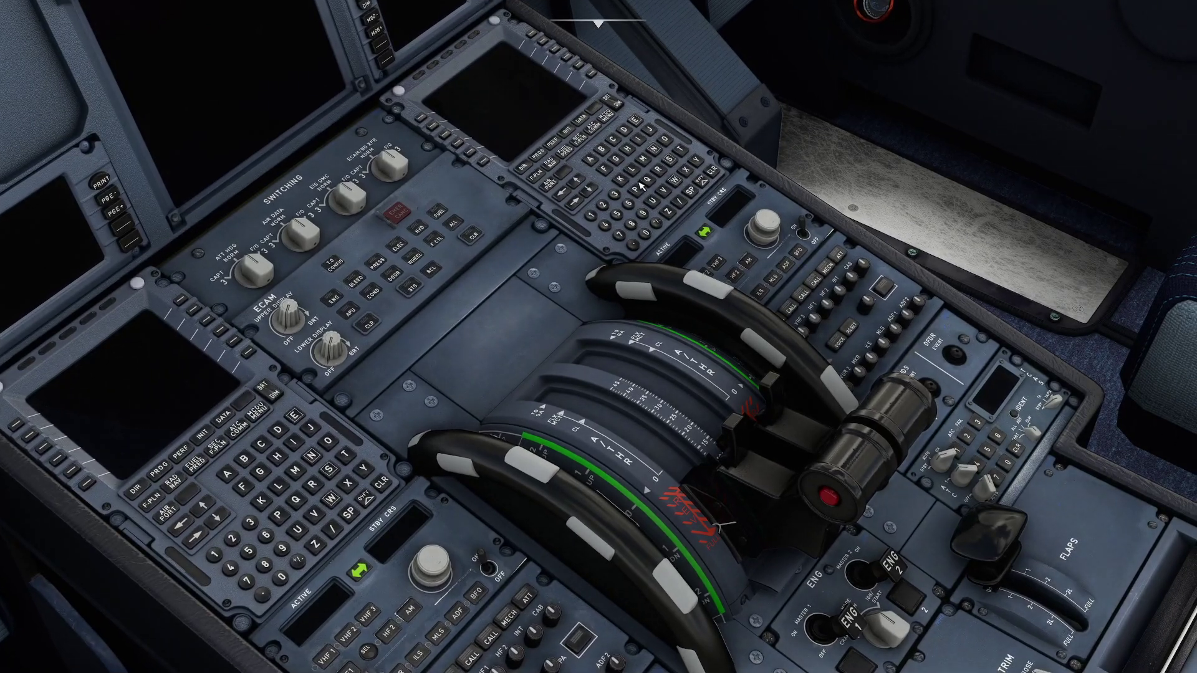
- Move both throttle levers back and forth through their range in the cockpit to check how they respond
{"action": "key", "text": "F3"}
{"action": "key", "text": "F3"}
{"action": "key", "text": "F3"}
{"action": "key", "text": "F3"}
{"action": "key", "text": "F3"}
{"action": "key", "text": "F3"}
{"action": "key", "text": "F2"}
{"action": "key", "text": "F2"}
{"action": "key", "text": "F2"}
{"action": "key", "text": "F2"}
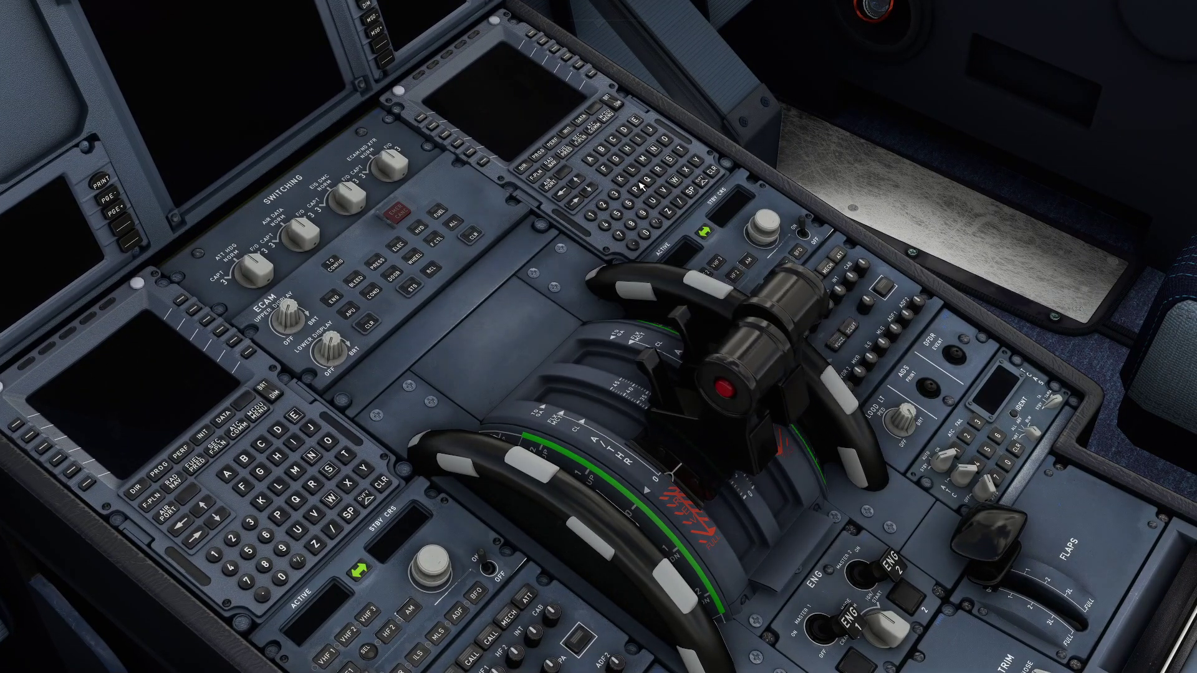
{"action": "key", "text": "F3"}
{"action": "key", "text": "F3"}
{"action": "key", "text": "F3"}
{"action": "key", "text": "F3"}
{"action": "key", "text": "F3"}
{"action": "key", "text": "F3"}
{"action": "key", "text": "F3"}
{"action": "key", "text": "F3"}
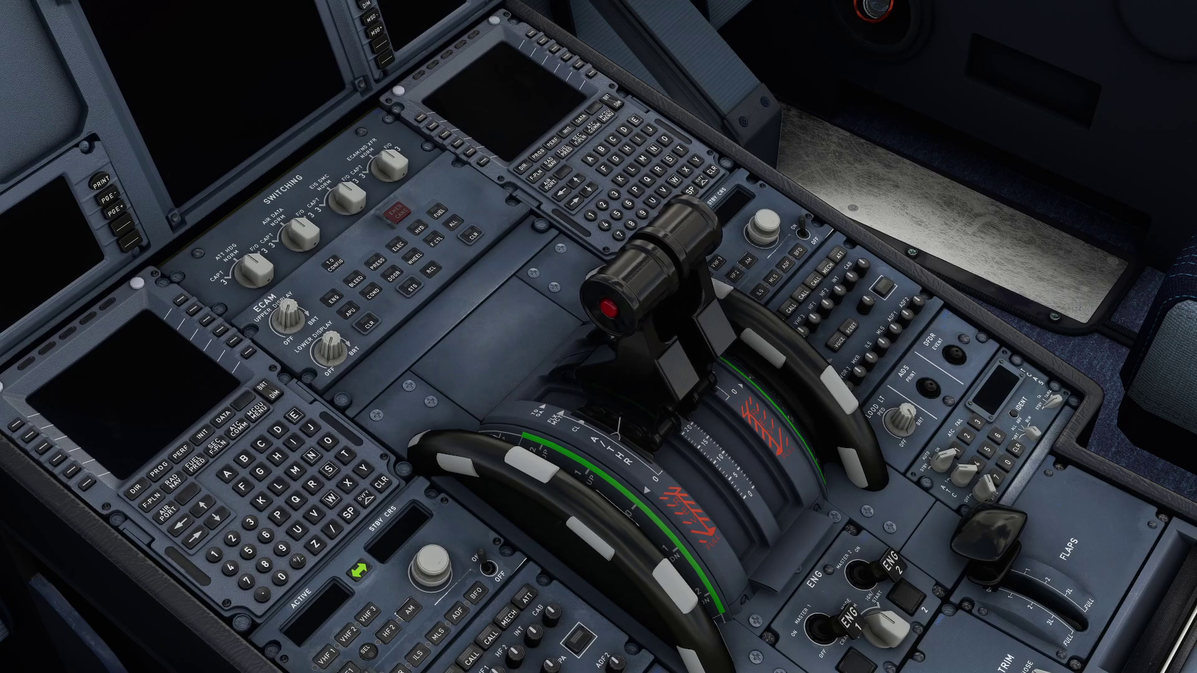
{"action": "key", "text": "F2"}
{"action": "key", "text": "F2"}
{"action": "key", "text": "F2"}
{"action": "key", "text": "F2"}
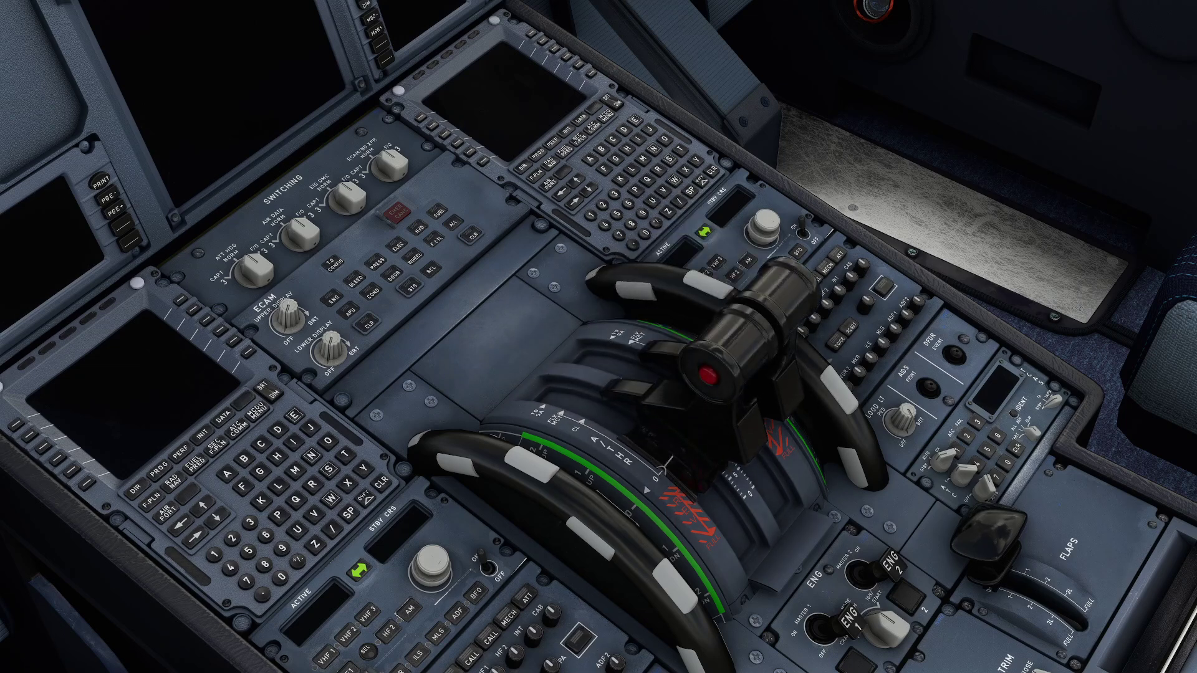
{"action": "key", "text": "F4"}
{"action": "key", "text": "F1"}
{"action": "key", "text": "F2"}
{"action": "key", "text": "F2"}
{"action": "key", "text": "F2"}
{"action": "key", "text": "F2"}
{"action": "key", "text": "F2"}
{"action": "key", "text": "F2"}
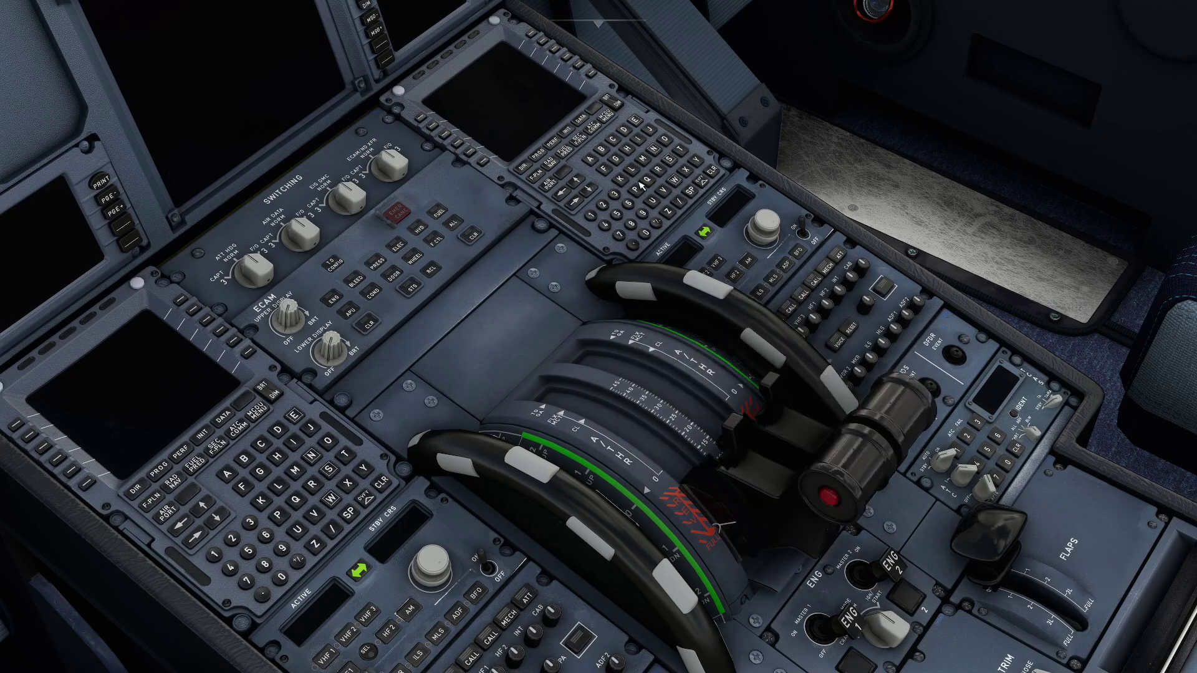
{"action": "key", "text": "F1"}
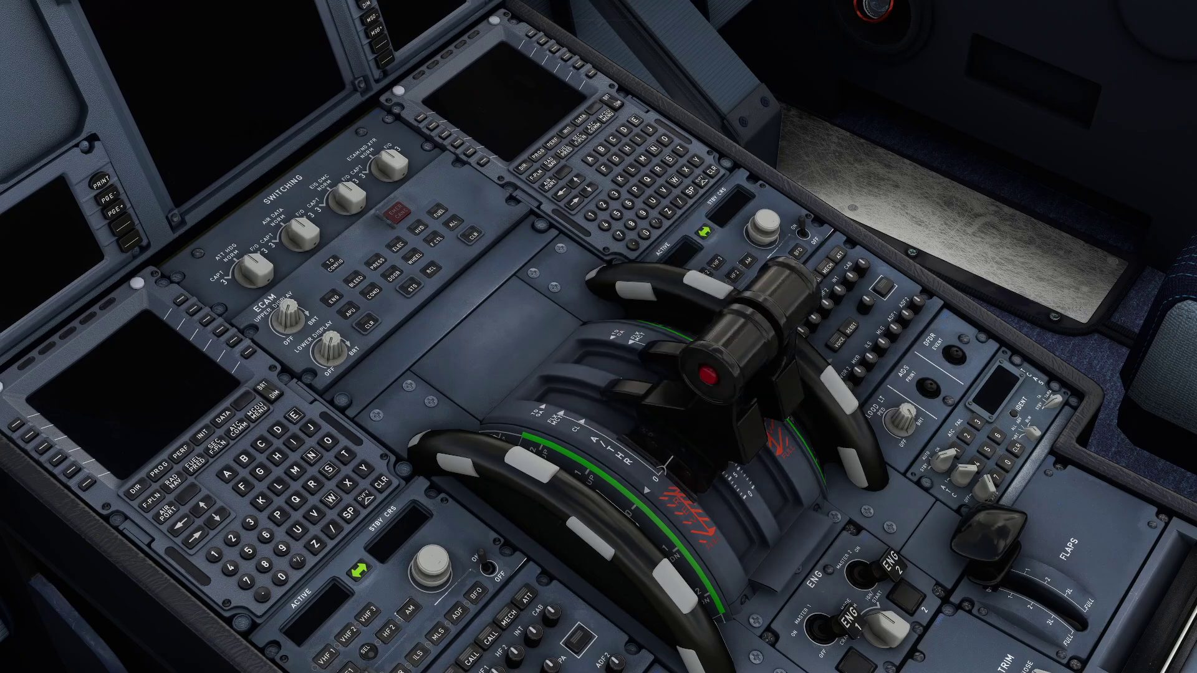
- Turn on the flyPad and open the throttle detent calibration from its Sim Options settings
{"action": "left_click_drag", "start_coordinate": [887, 216], "coordinate": [854, 216]}
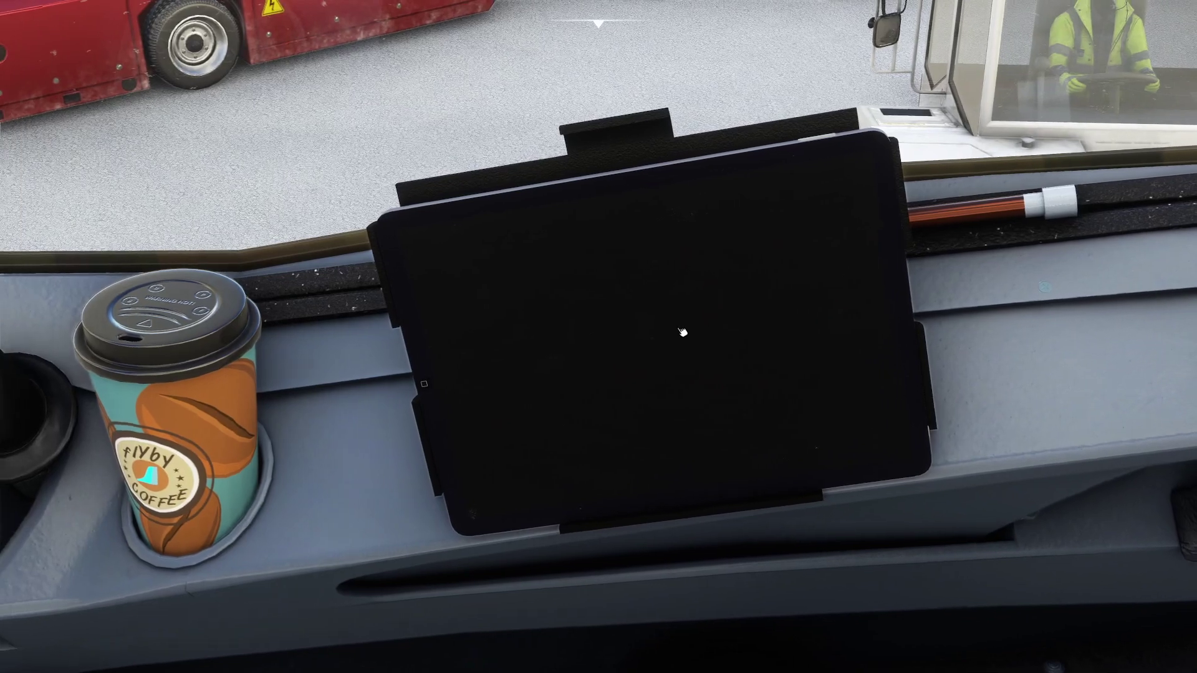
{"action": "left_click", "coordinate": [674, 337]}
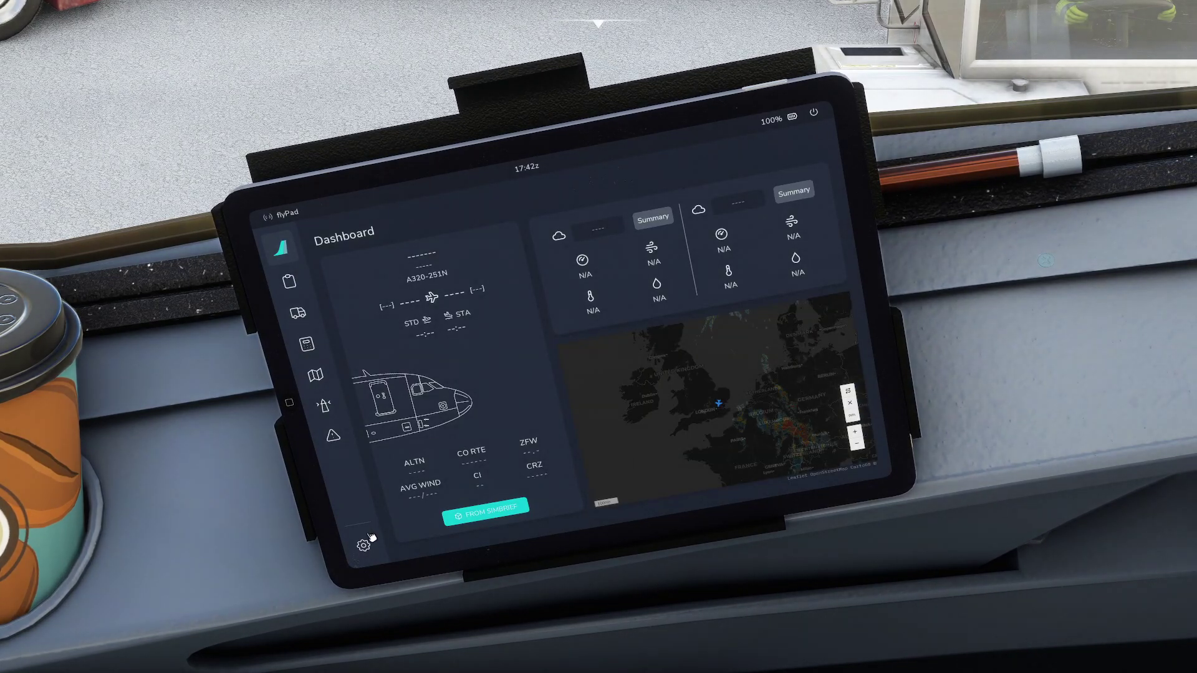
{"action": "left_click", "coordinate": [364, 547]}
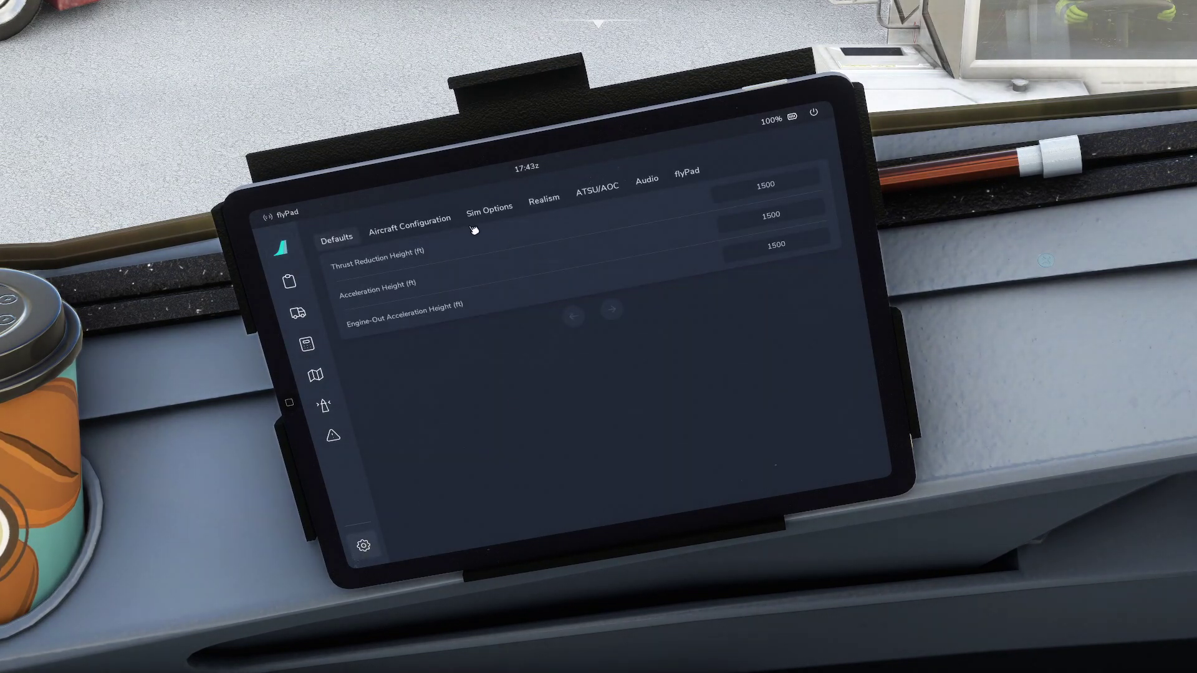
{"action": "left_click", "coordinate": [430, 229]}
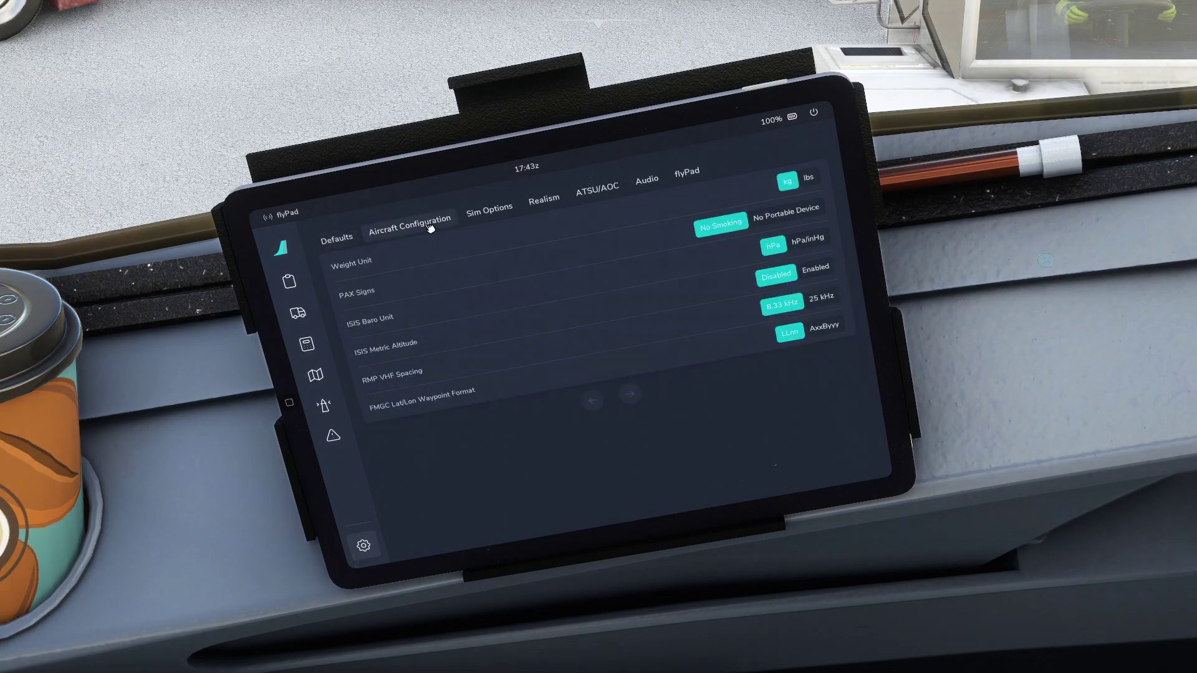
{"action": "left_click", "coordinate": [479, 212]}
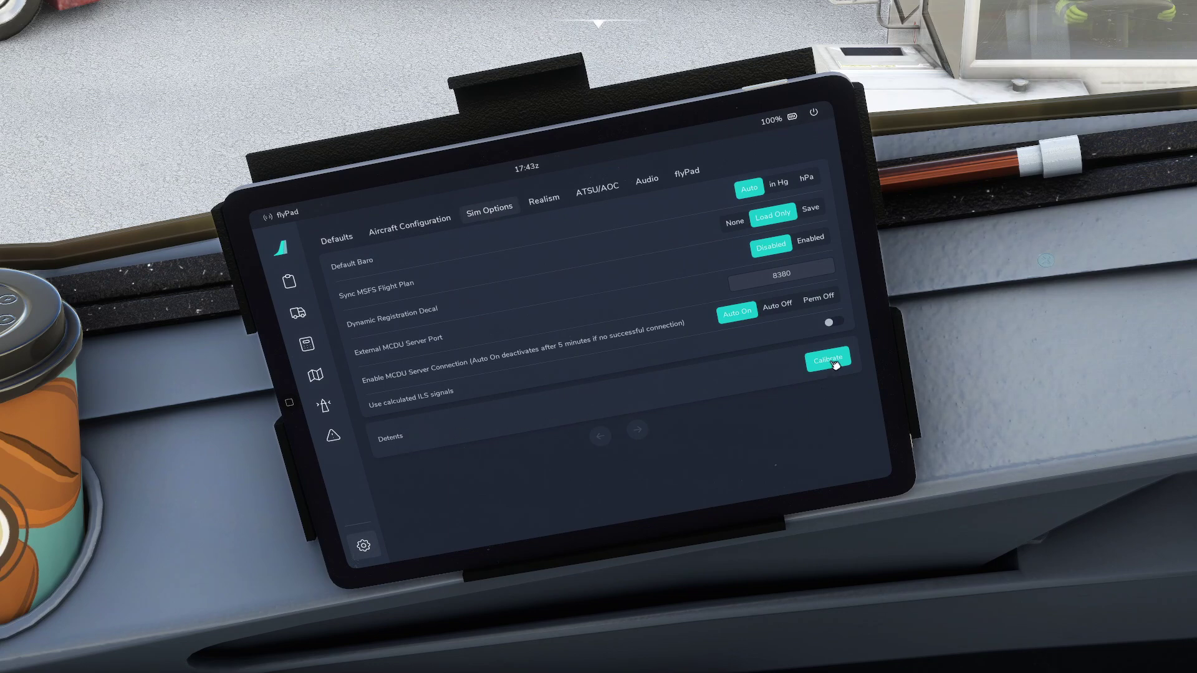
{"action": "left_click", "coordinate": [834, 366]}
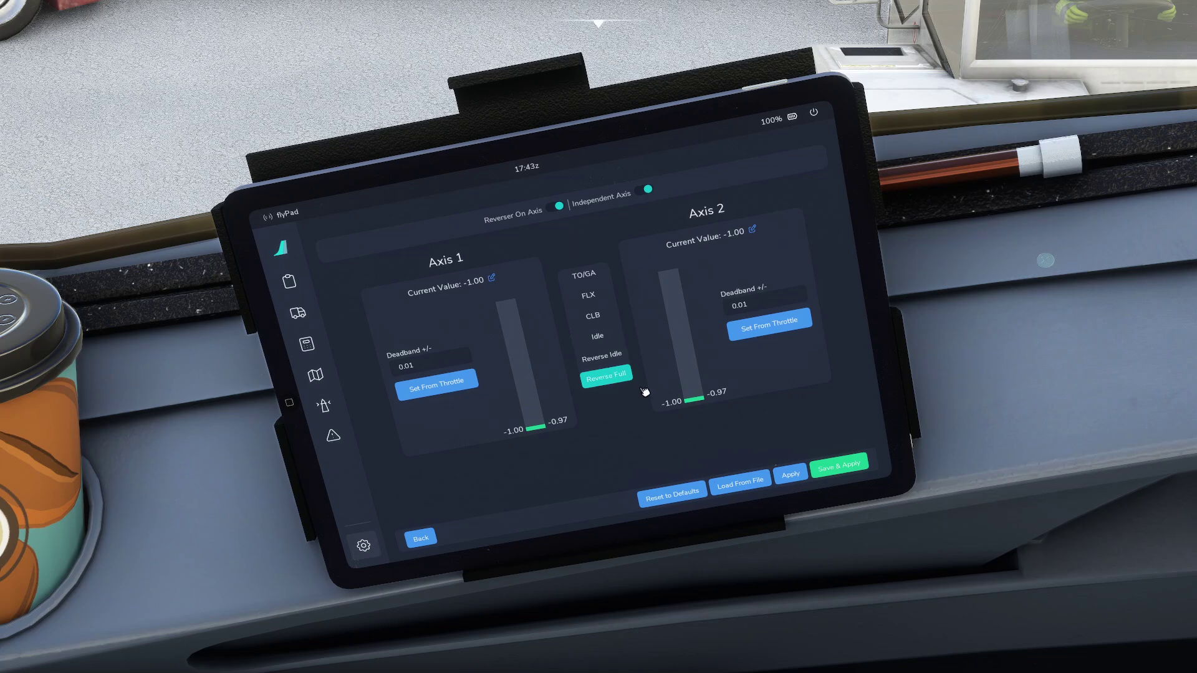
- Set the Reverse Full detent of Axis 1 and Axis 2 from the current throttle position
{"action": "left_click", "coordinate": [430, 394]}
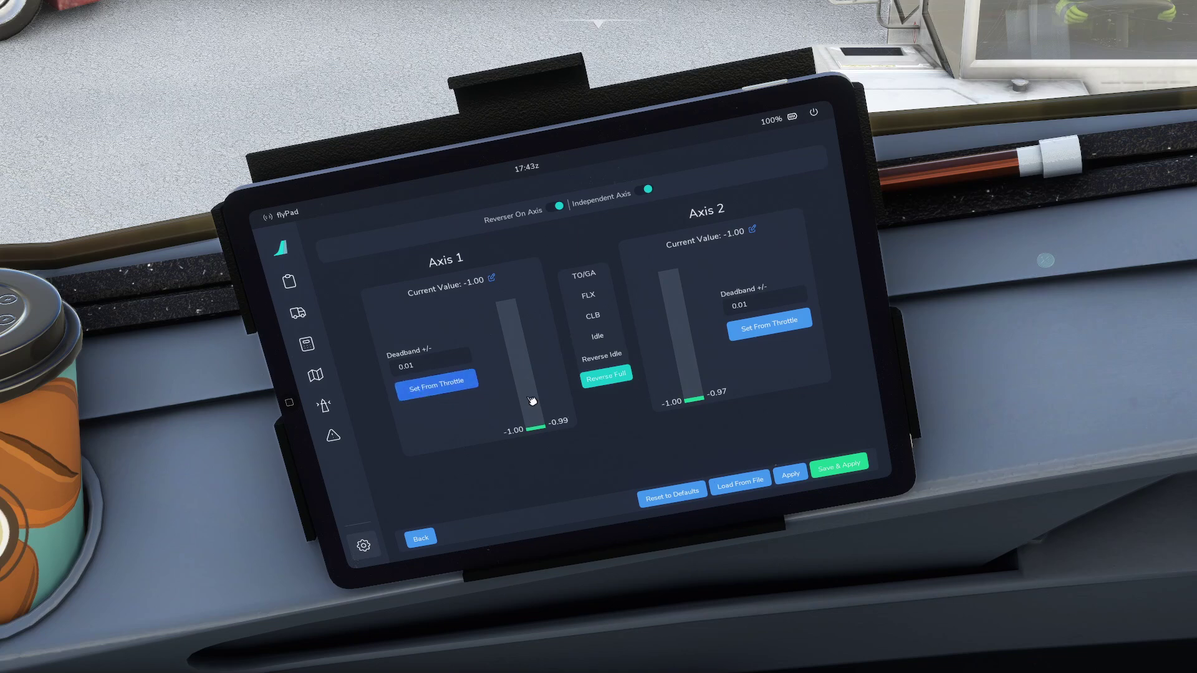
{"action": "left_click", "coordinate": [784, 327]}
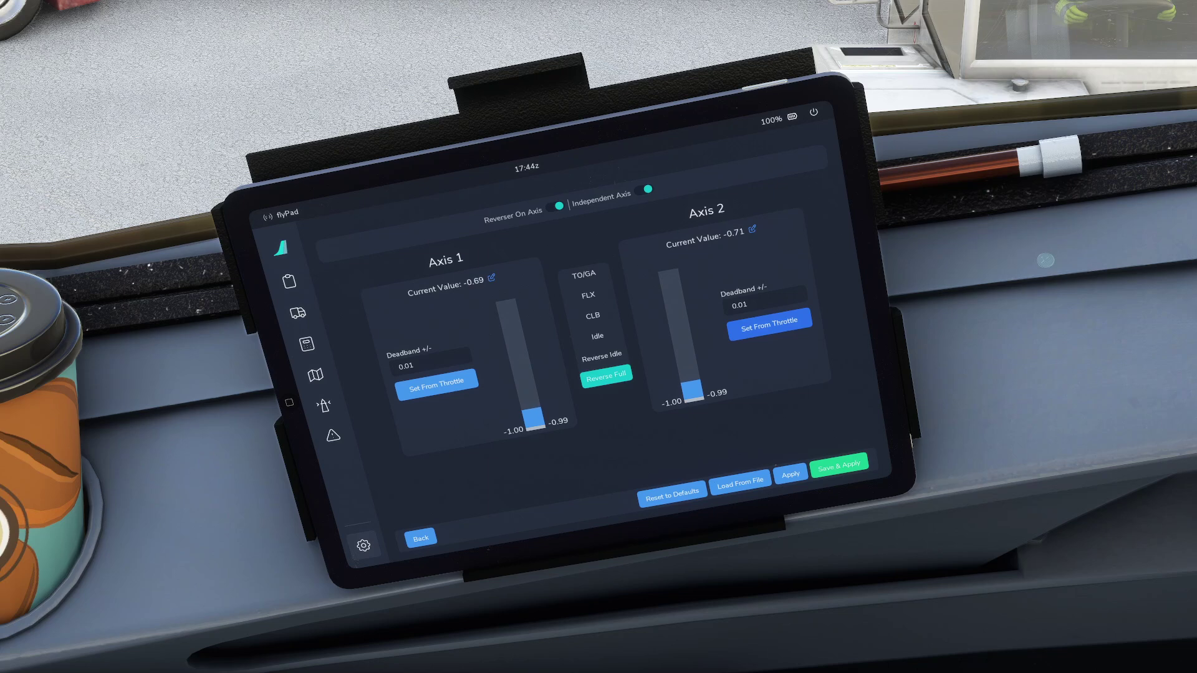
- Set the Reverse Idle, Idle and CLB detents of Axis 1 and Axis 2 from the matching throttle positions
{"action": "left_click", "coordinate": [597, 361]}
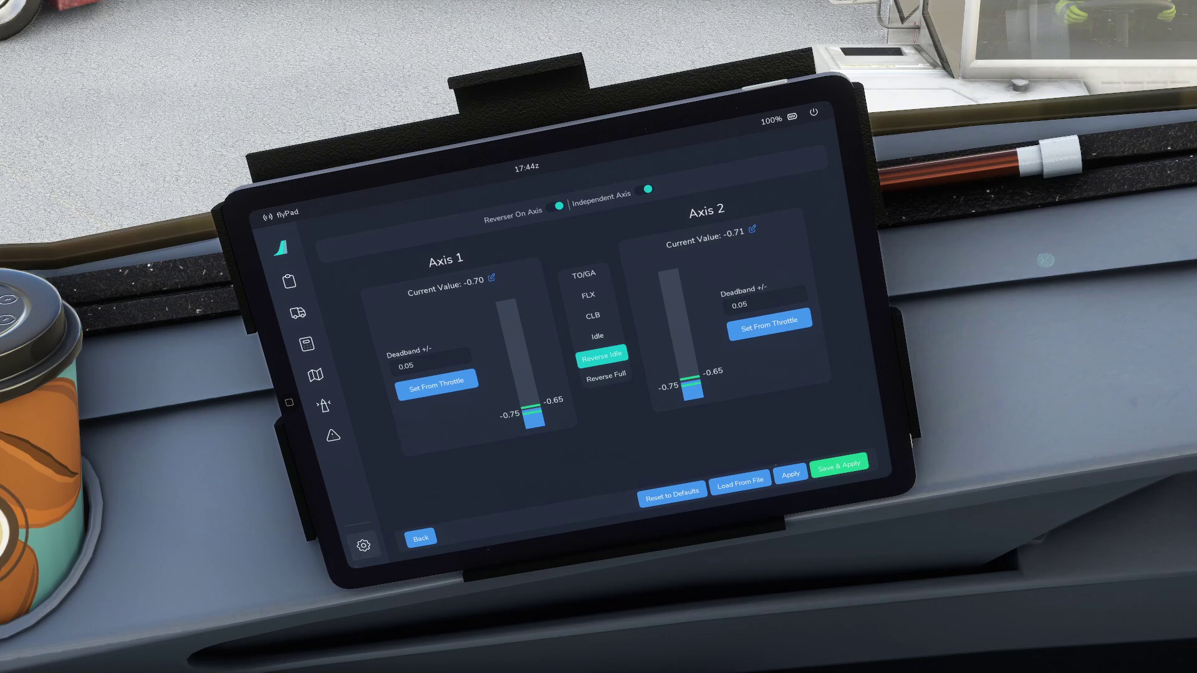
{"action": "left_click", "coordinate": [610, 338]}
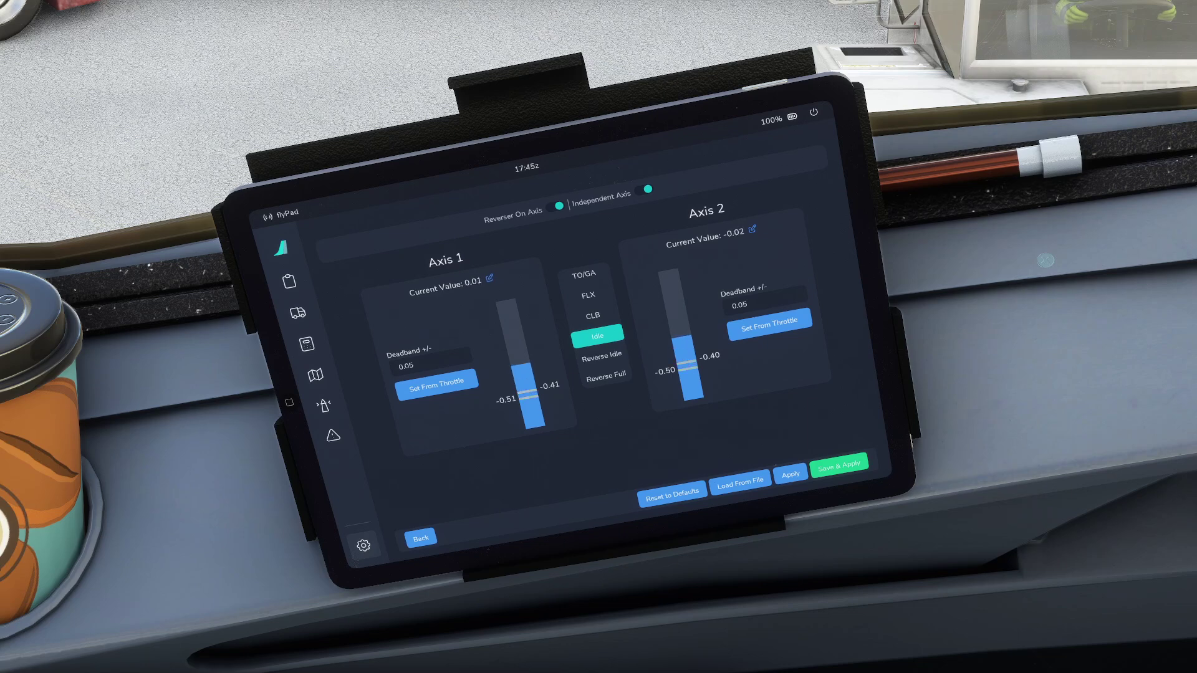
{"action": "left_click", "coordinate": [606, 318]}
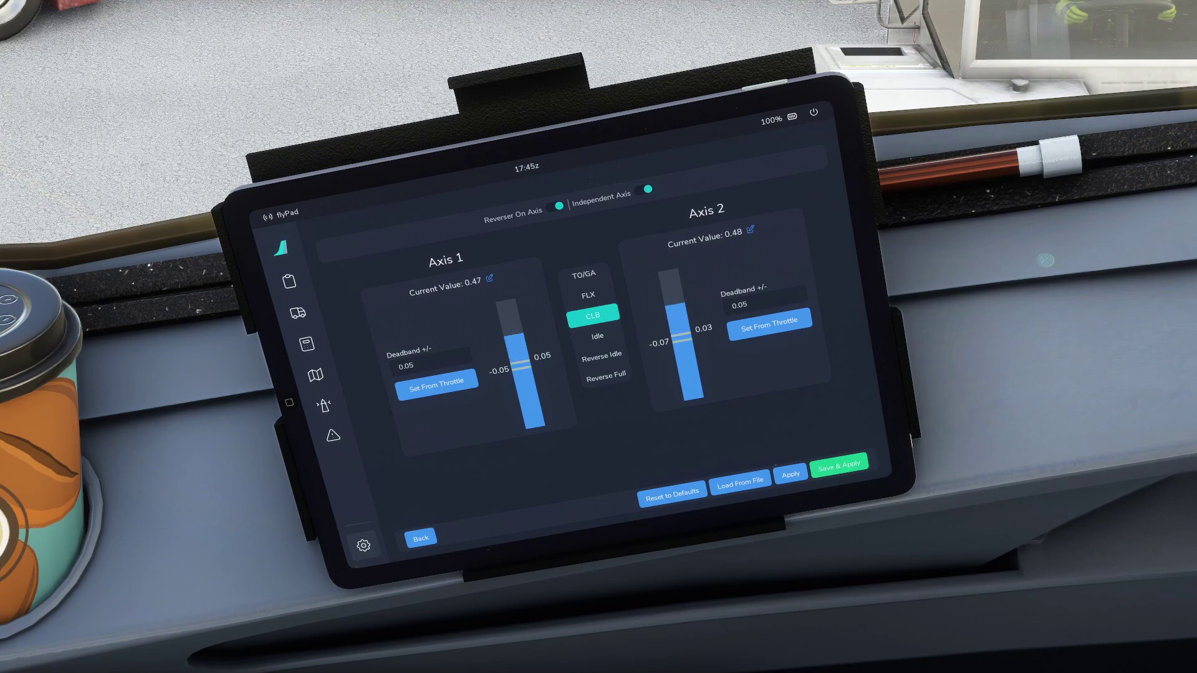
- Set the FLX and TO/GA detents of both axes from the throttle, then save and apply the calibration and leave it
{"action": "left_click", "coordinate": [598, 302]}
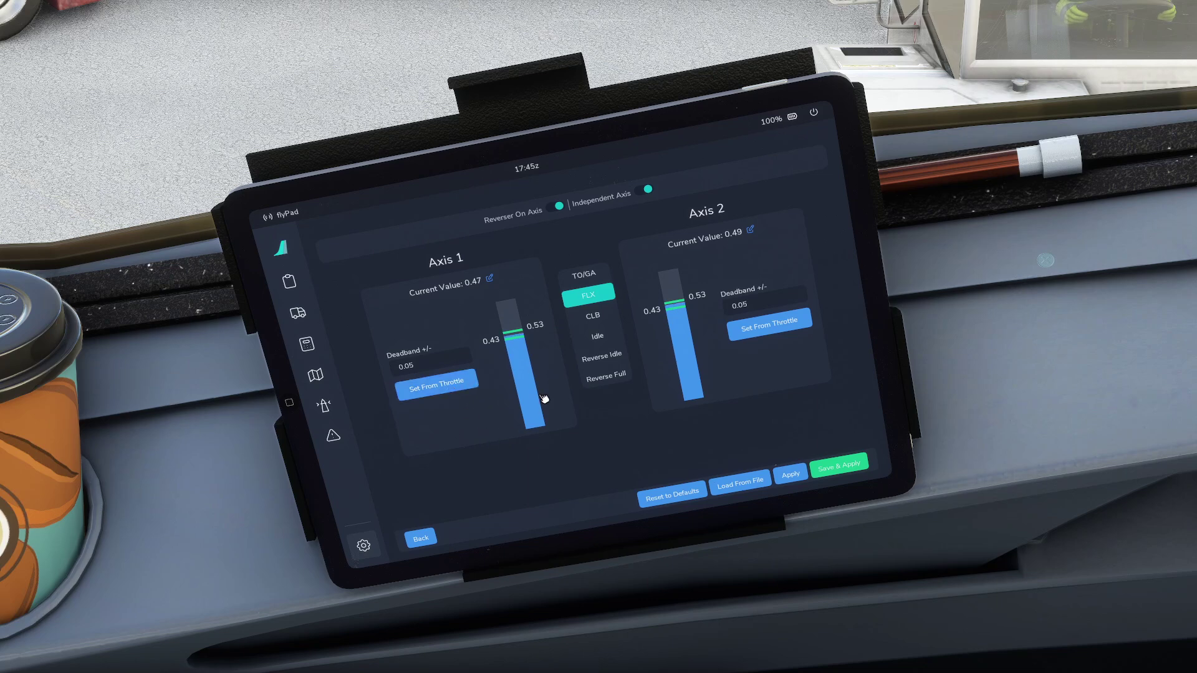
{"action": "left_click", "coordinate": [588, 279]}
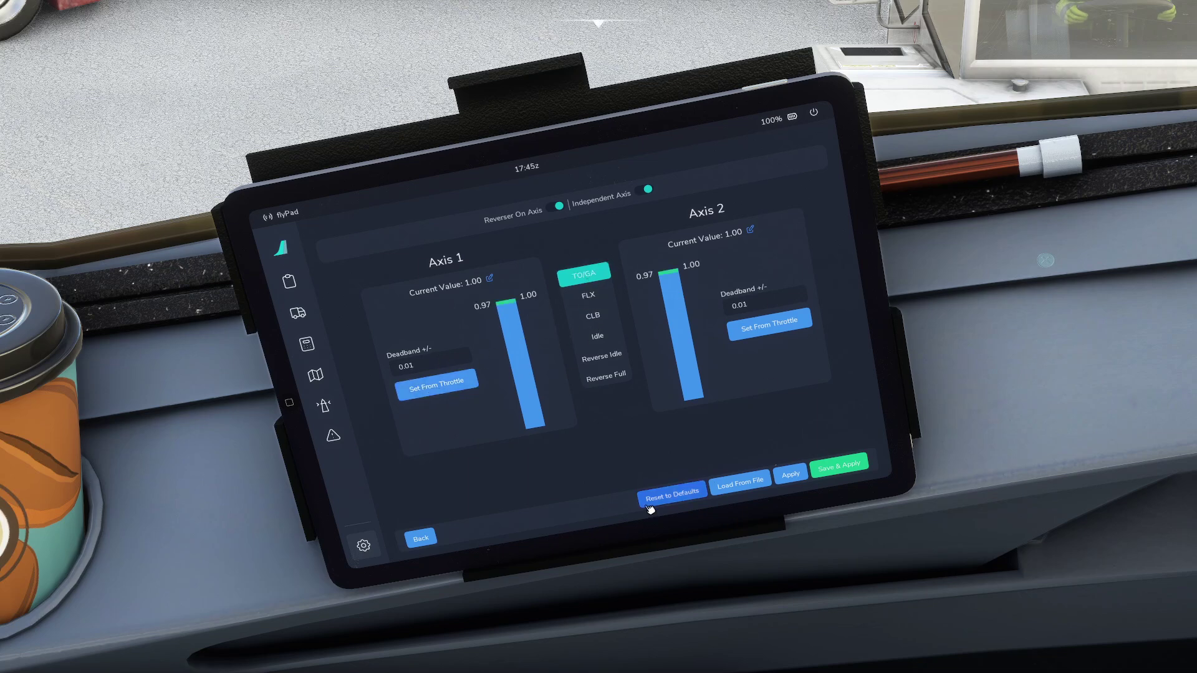
{"action": "left_click", "coordinate": [840, 465]}
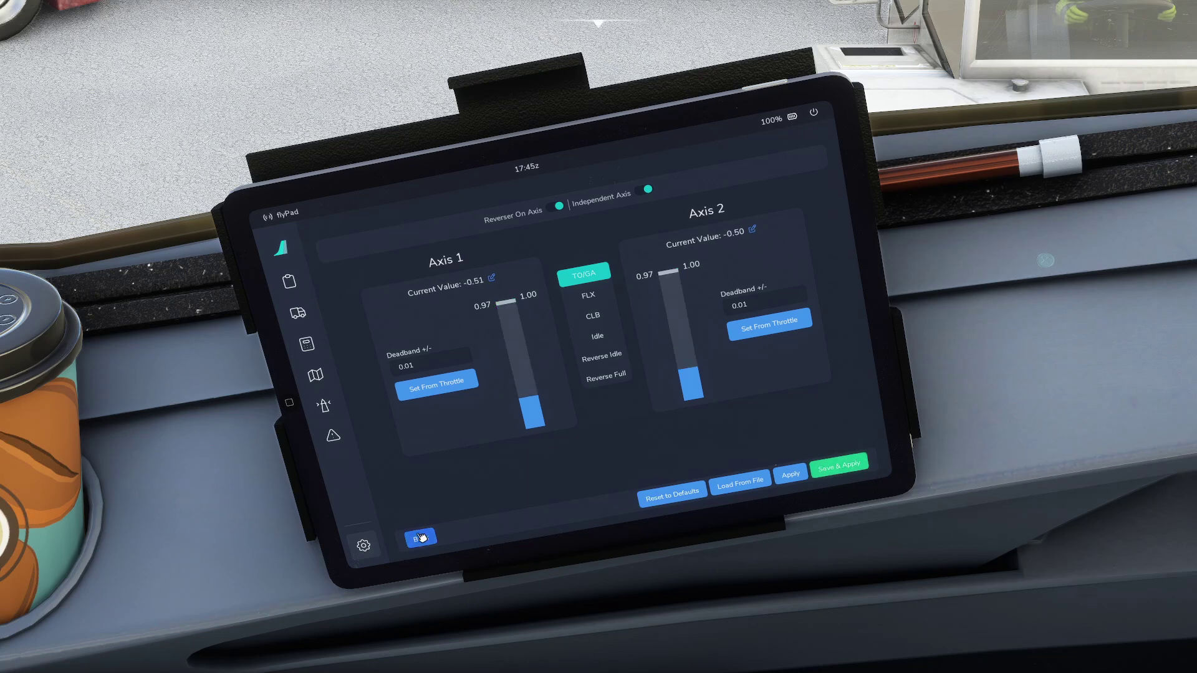
{"action": "left_click", "coordinate": [419, 539]}
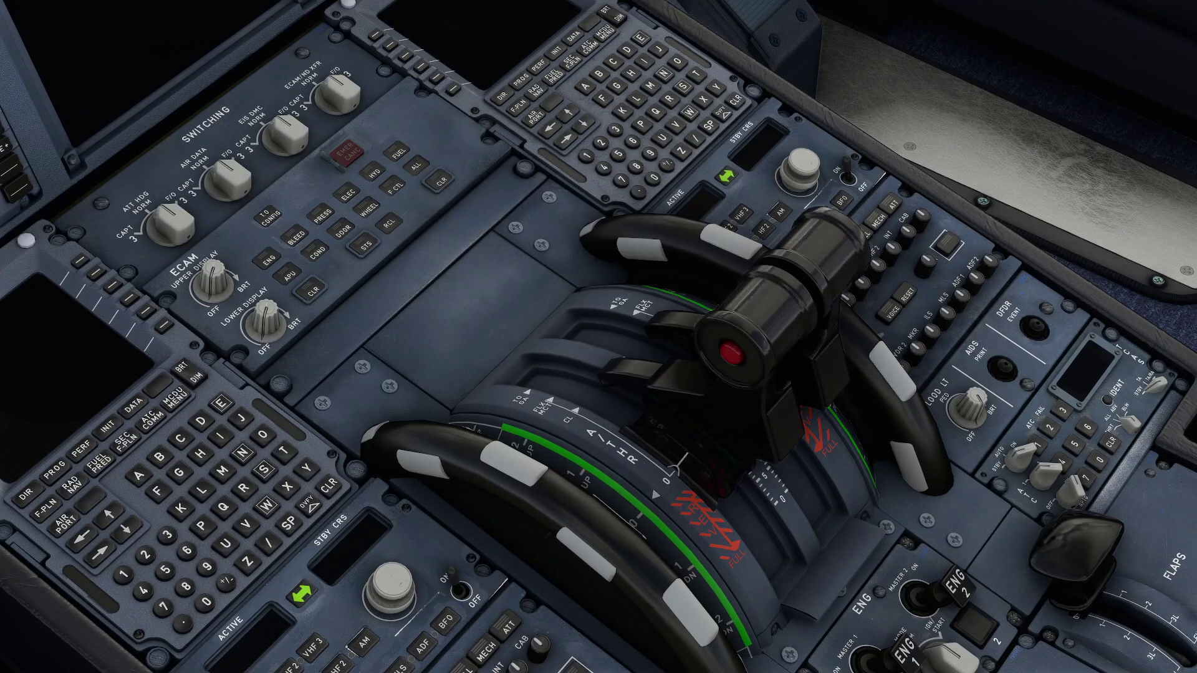
- Cycle the landing gear lever up and down to check that it responds
{"action": "scroll", "coordinate": [599, 337], "scroll_direction": "down", "scroll_amount": 5}
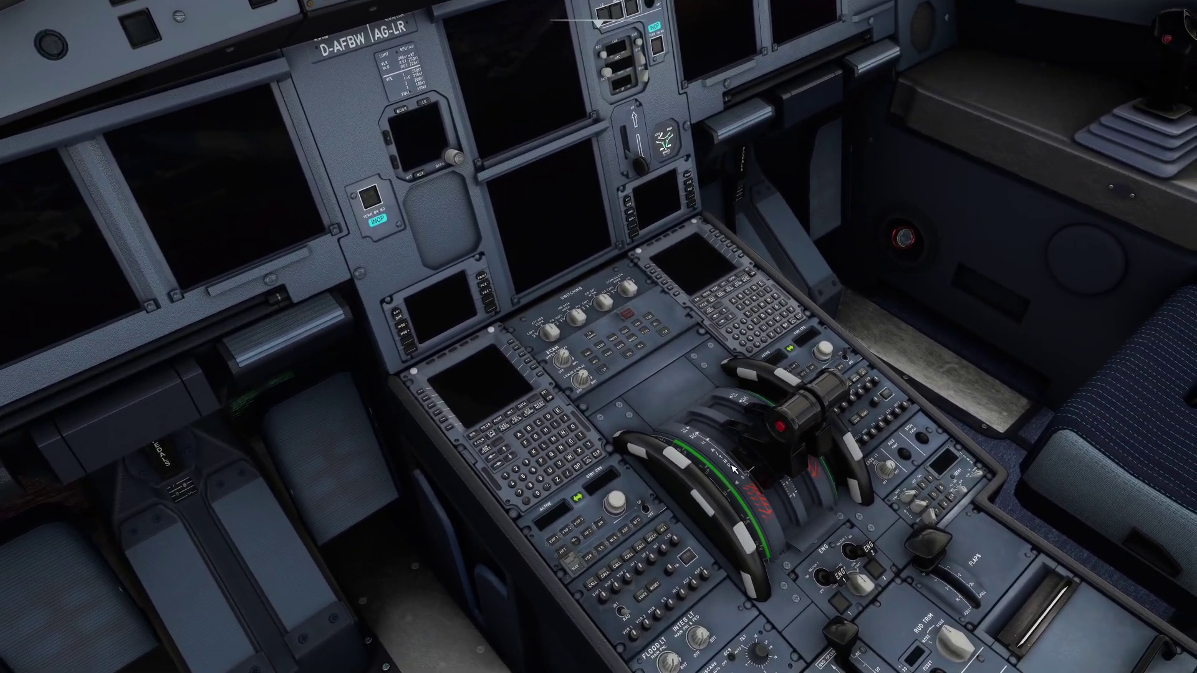
{"action": "key", "text": "g"}
{"action": "key", "text": "g"}
{"action": "key", "text": "g"}
{"action": "key", "text": "g"}
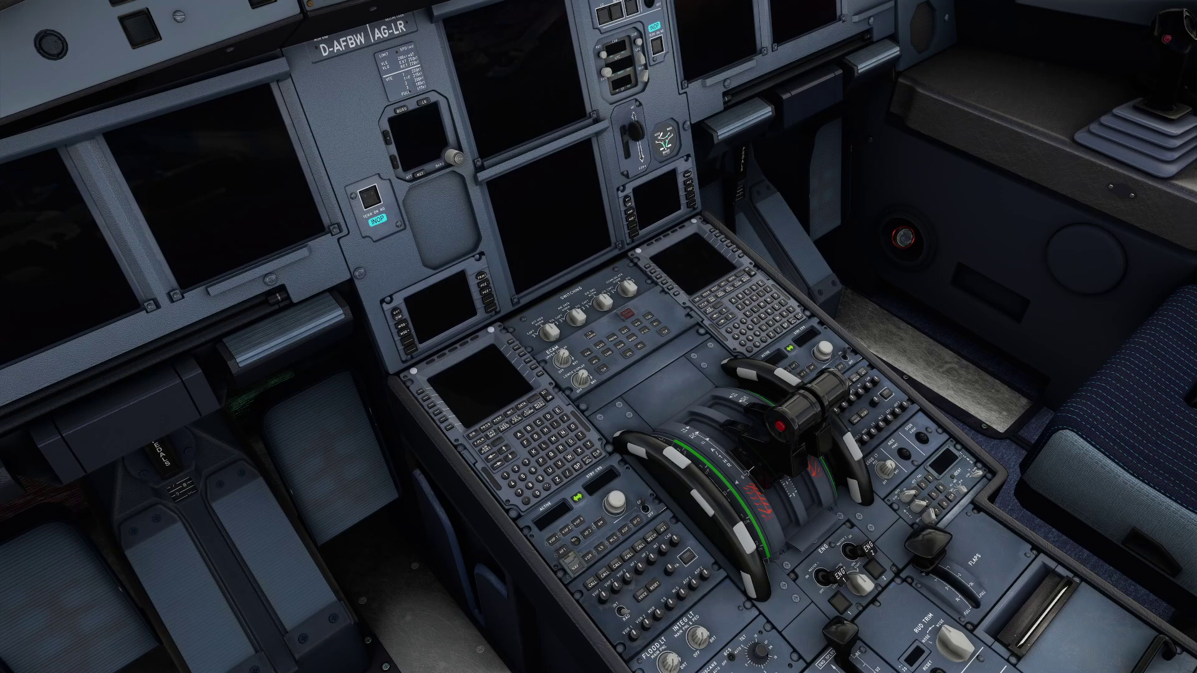
{"action": "key", "text": "g"}
{"action": "key", "text": "g"}
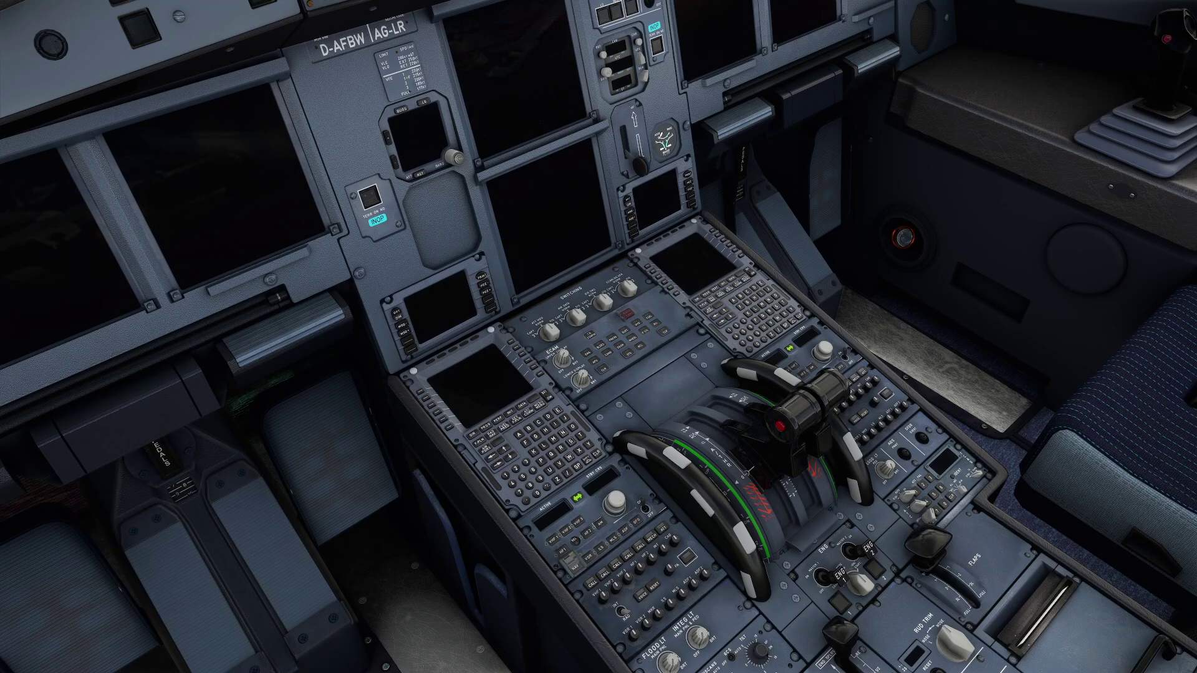
- Extend the speed brake lever through its range and retract it again to check its response
{"action": "left_click_drag", "start_coordinate": [1029, 602], "coordinate": [950, 307]}
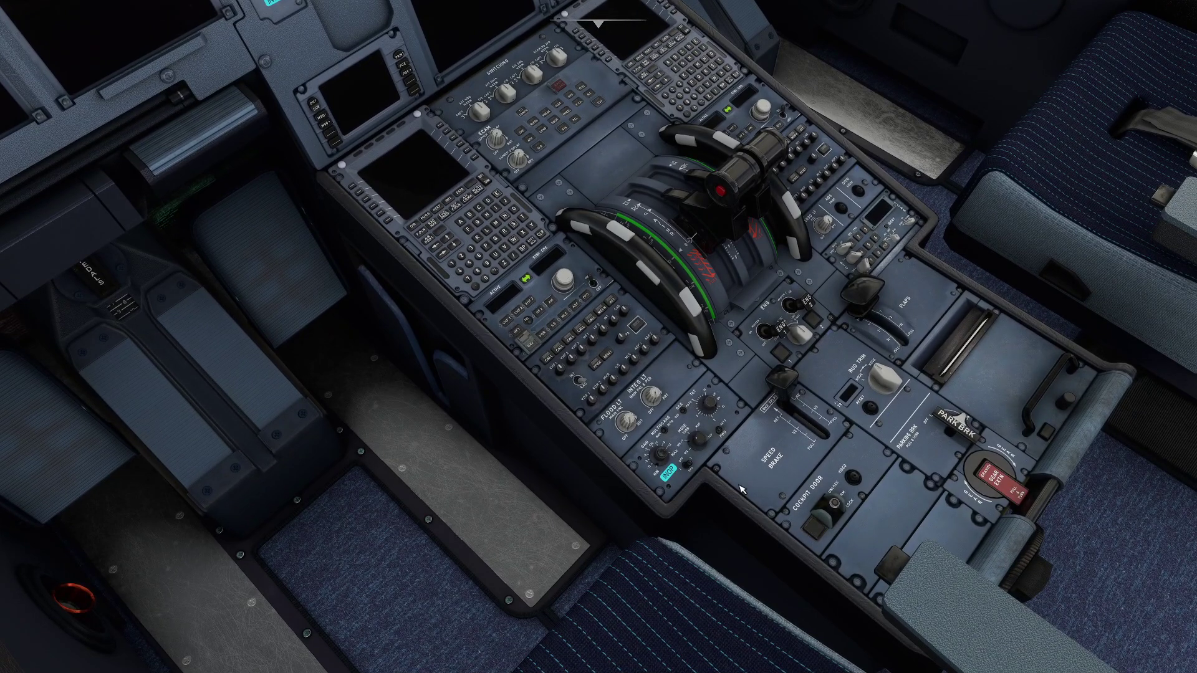
{"action": "key", "text": "4"}
{"action": "key", "text": "4"}
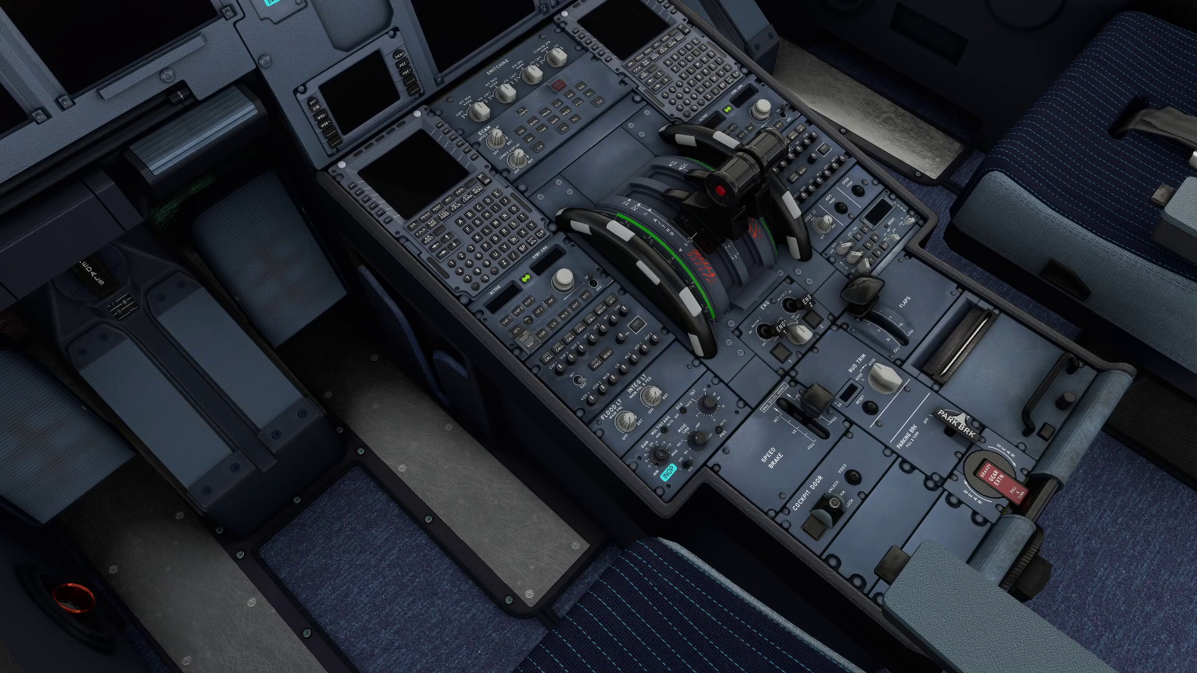
{"action": "key", "text": "slash"}
{"action": "key", "text": "slash"}
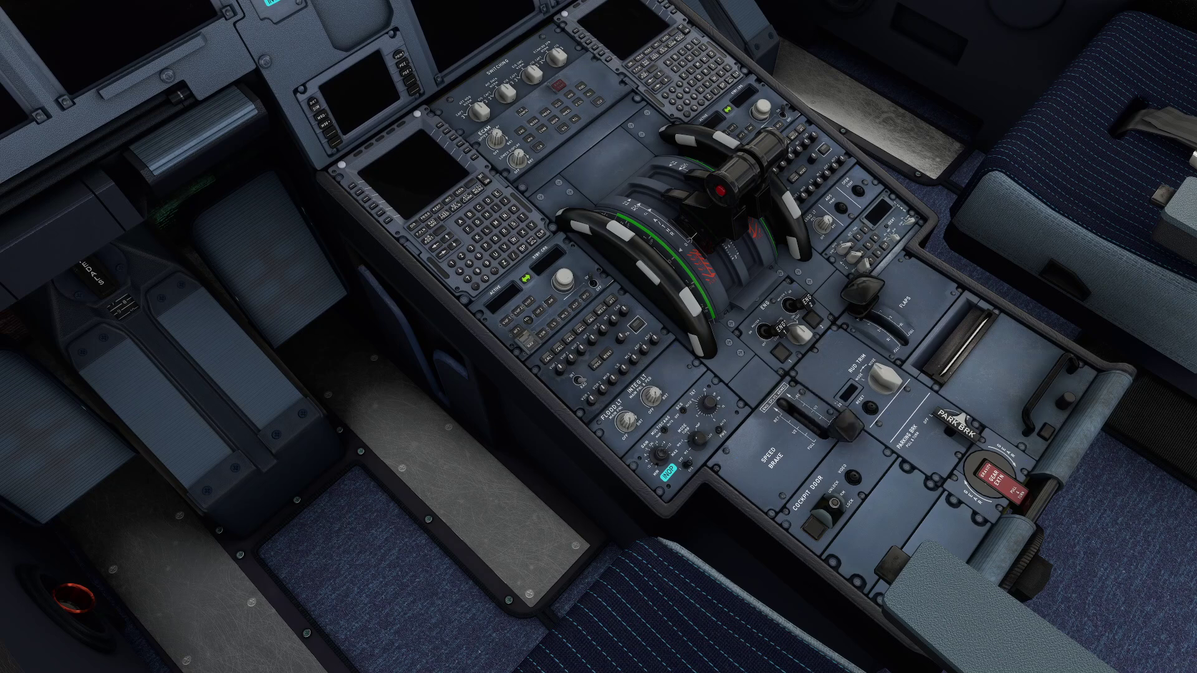
{"action": "key", "text": "slash"}
{"action": "key", "text": "shift+slash"}
- Extend the flaps lever through several positions and retract it fully to check its response
{"action": "key", "text": "F7"}
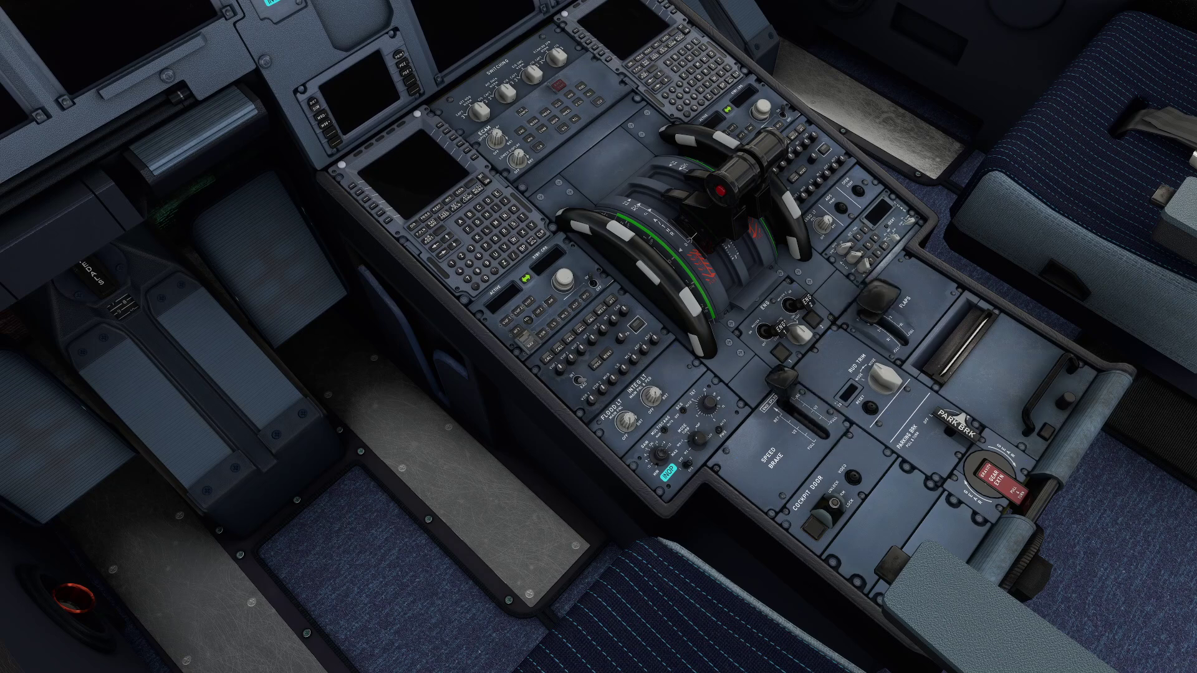
{"action": "key", "text": "F7"}
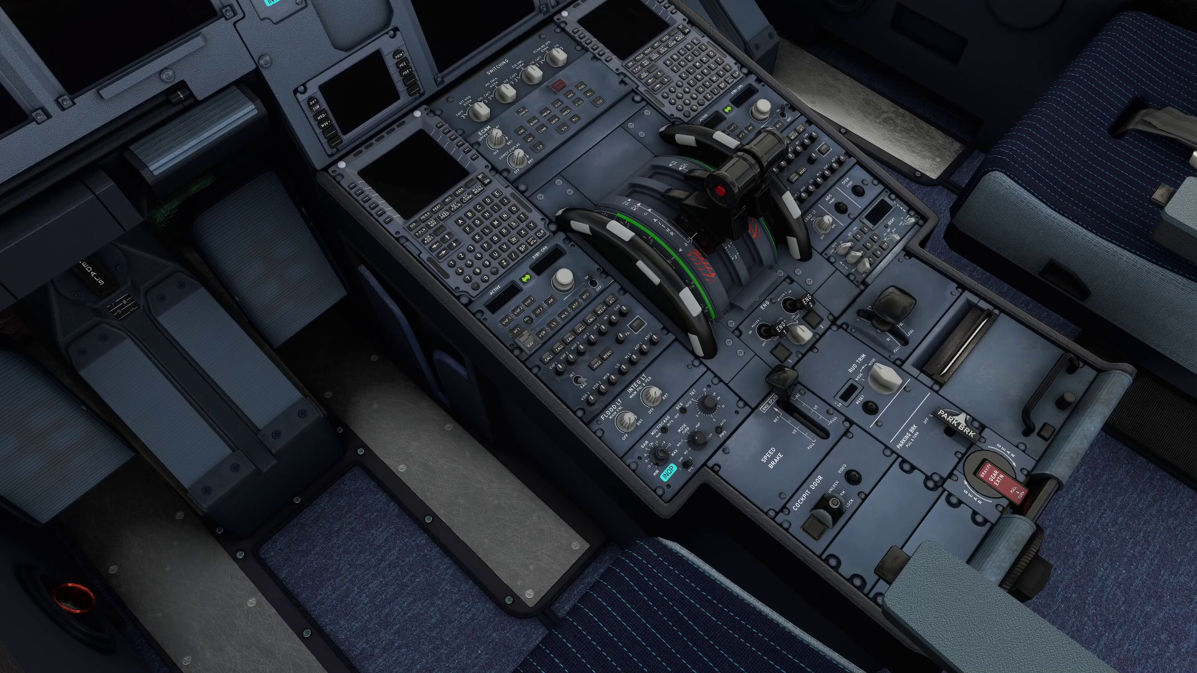
{"action": "key", "text": "F6"}
{"action": "key", "text": "F6"}
{"action": "key", "text": "F6"}
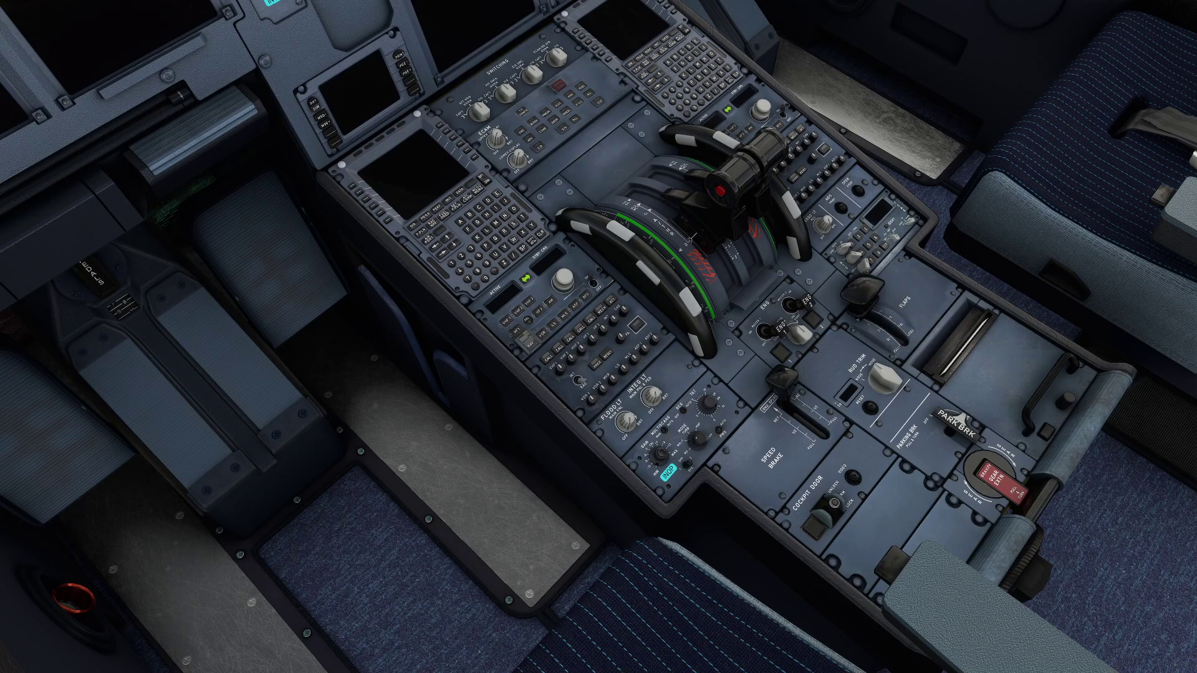
- Switch the engine 1 and 2 master switches on and back off to test them
{"action": "key", "text": "ctrl+shift+F4"}
{"action": "key", "text": "ctrl+shift+F4"}
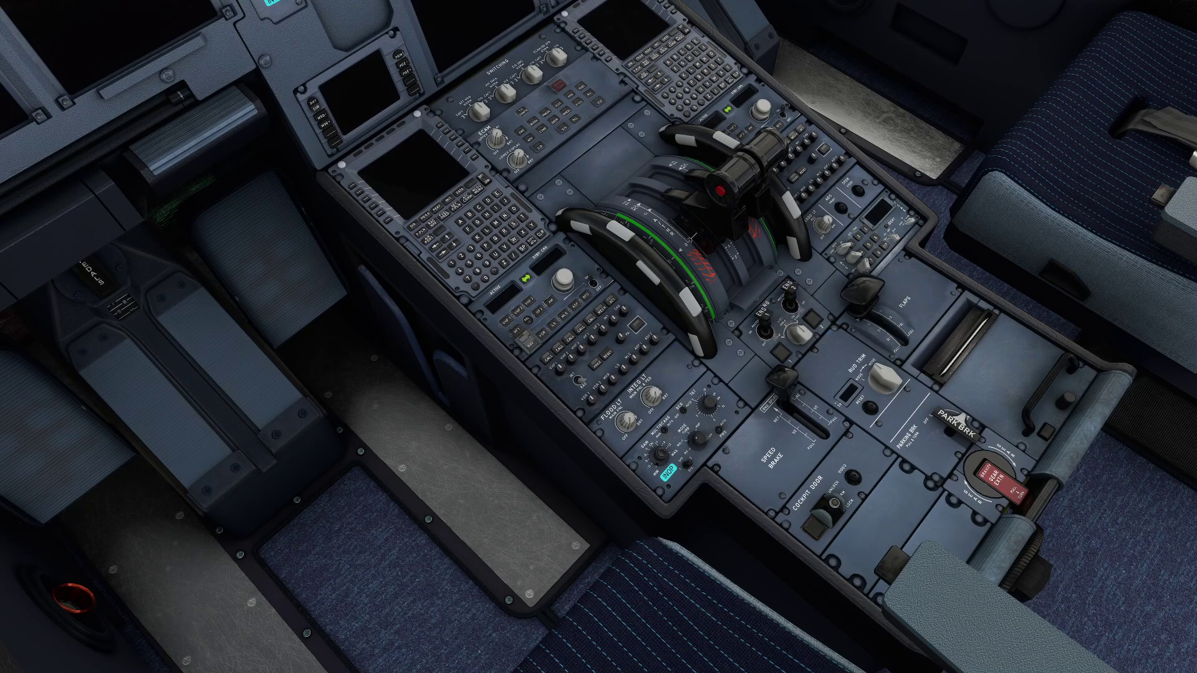
{"action": "key", "text": "ctrl+shift+F1"}
{"action": "key", "text": "ctrl+shift+F1"}
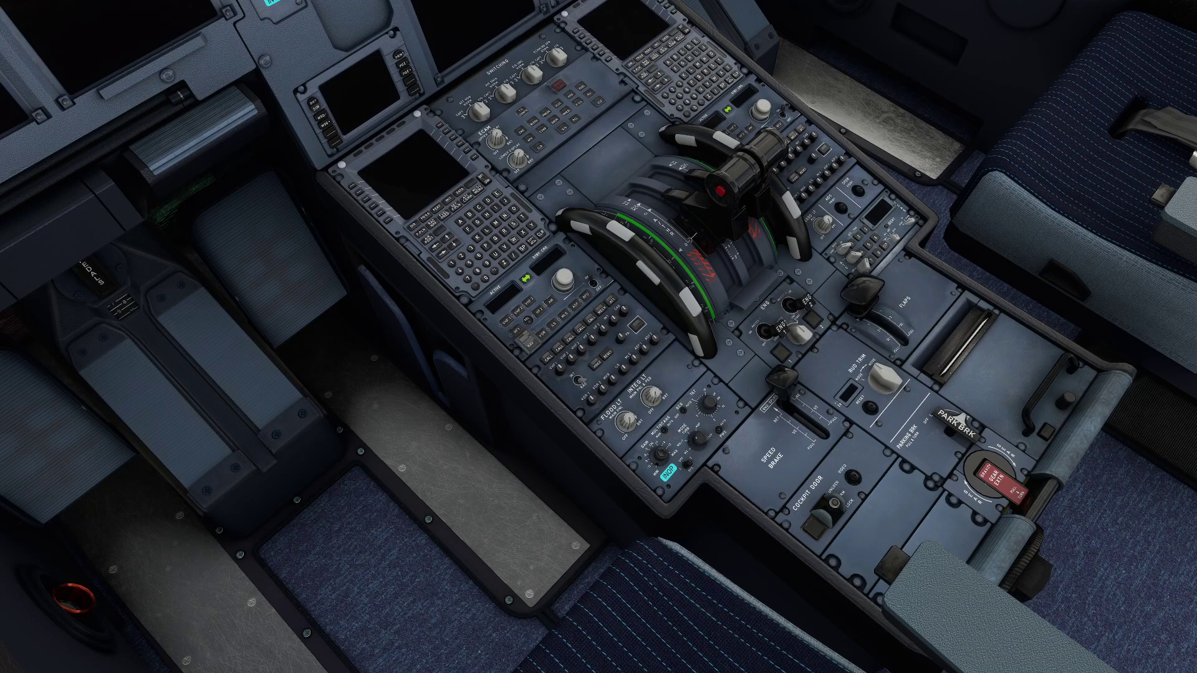
{"action": "key", "text": "ctrl+shift+F1"}
- Turn the parking brake handle to its other position and back to test it
{"action": "key", "text": "ctrl+KP_Delete"}
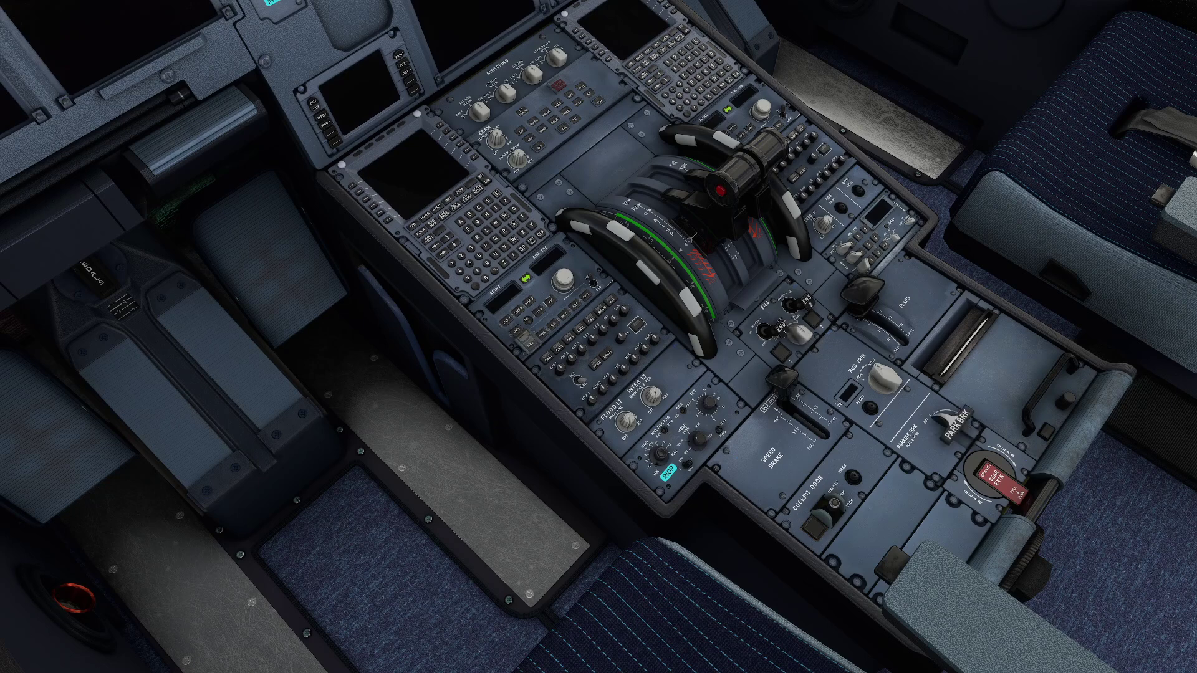
{"action": "key", "text": "ctrl+KP_Delete"}
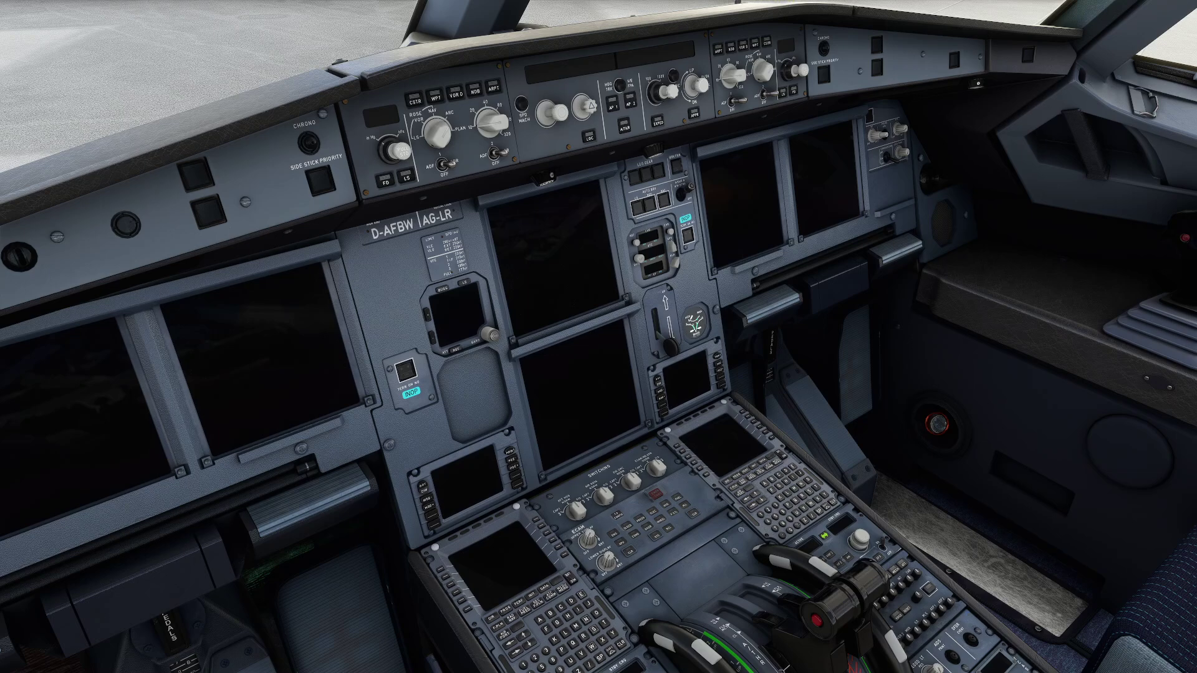
{"action": "left_click_drag", "start_coordinate": [728, 529], "coordinate": [680, 531]}
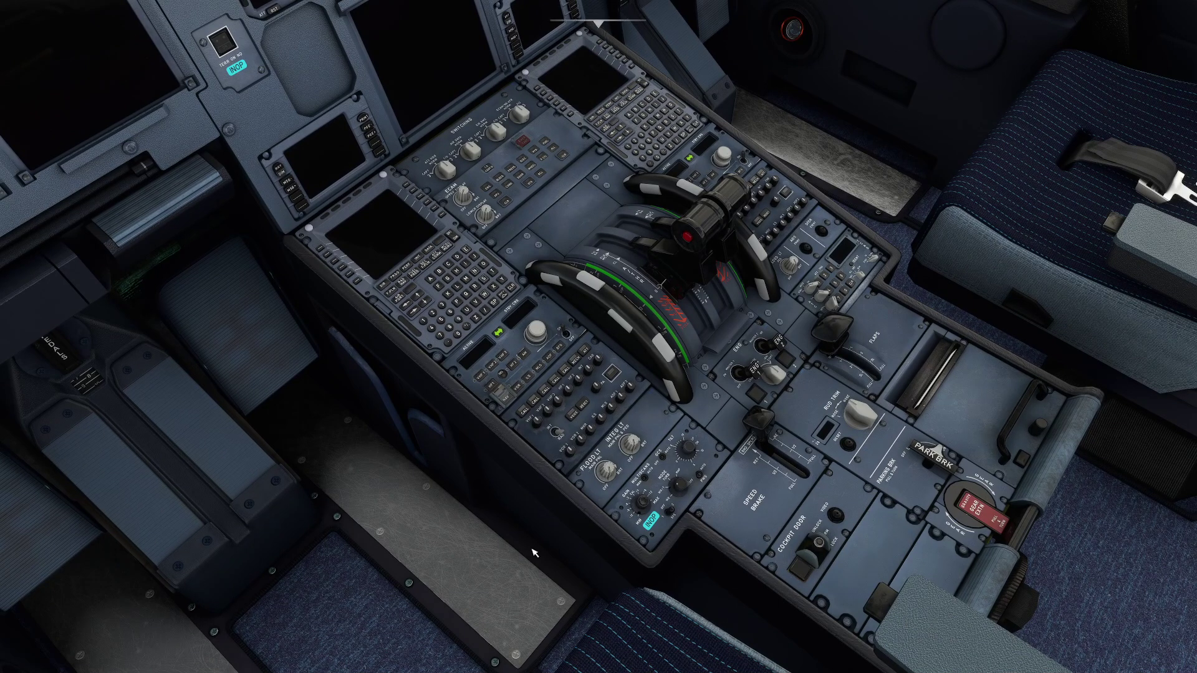
{"action": "left_click_drag", "start_coordinate": [528, 552], "coordinate": [526, 552]}
{"action": "left_click_drag", "start_coordinate": [805, 464], "coordinate": [806, 464]}
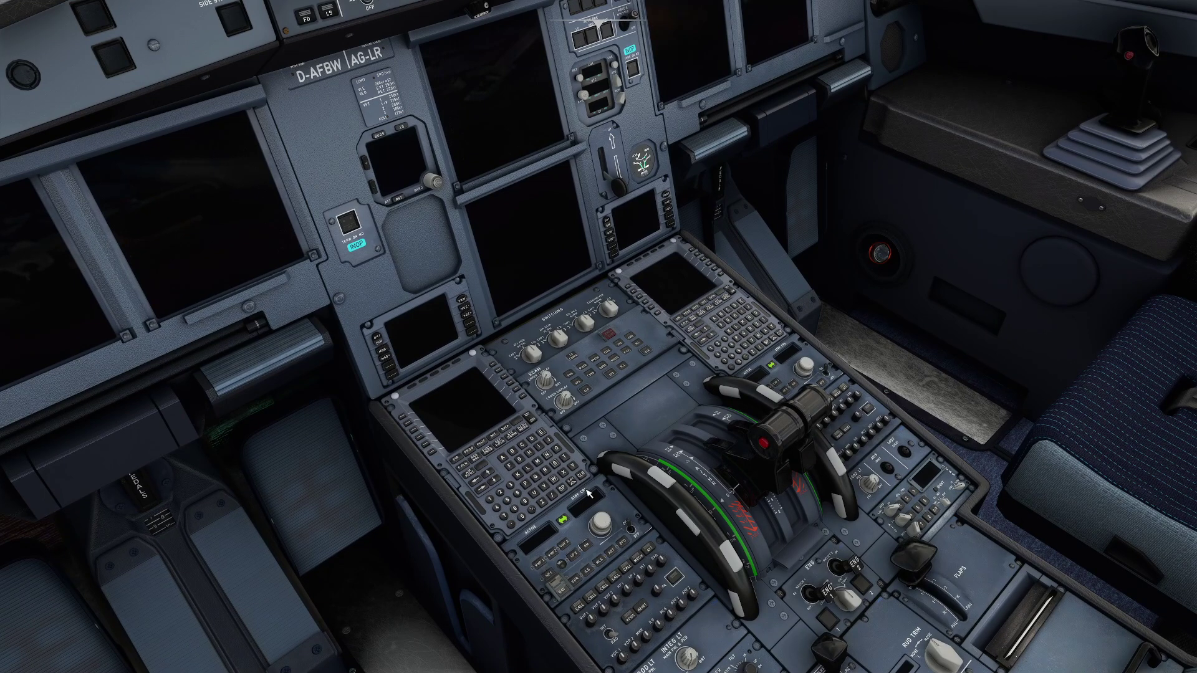
- Open the controls options and show the throttle assignments under Power Management in the TCA Q-ENG 1&2 profile
{"action": "key", "text": "Escape"}
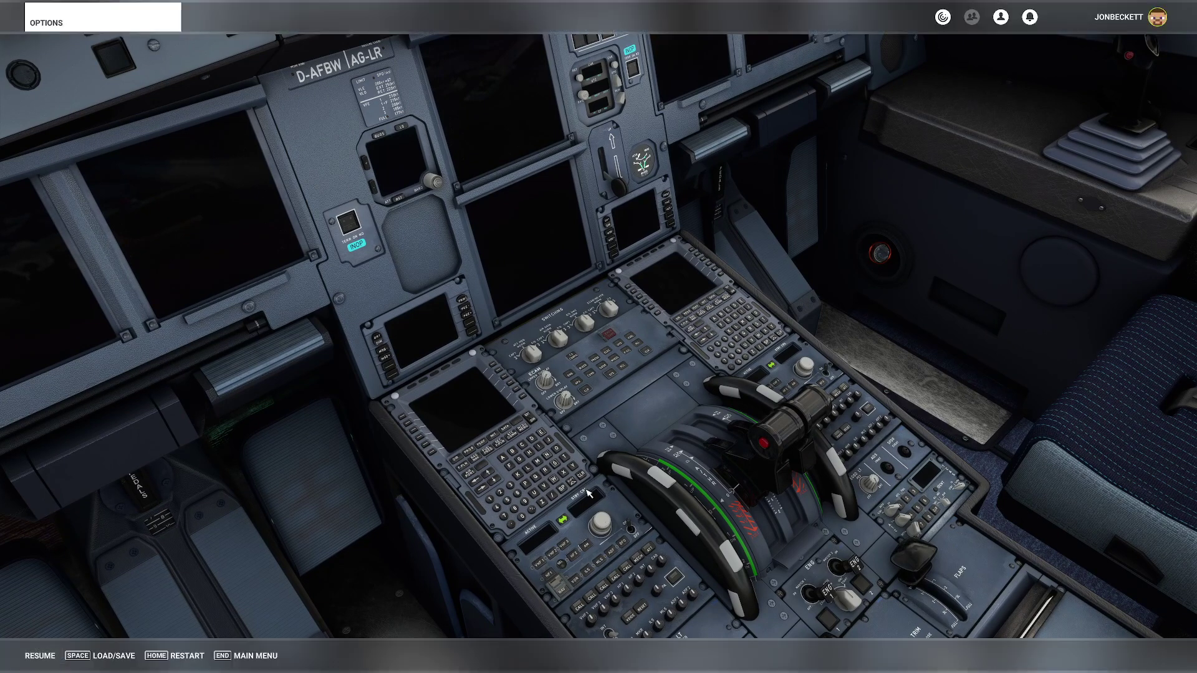
{"action": "left_click", "coordinate": [772, 468]}
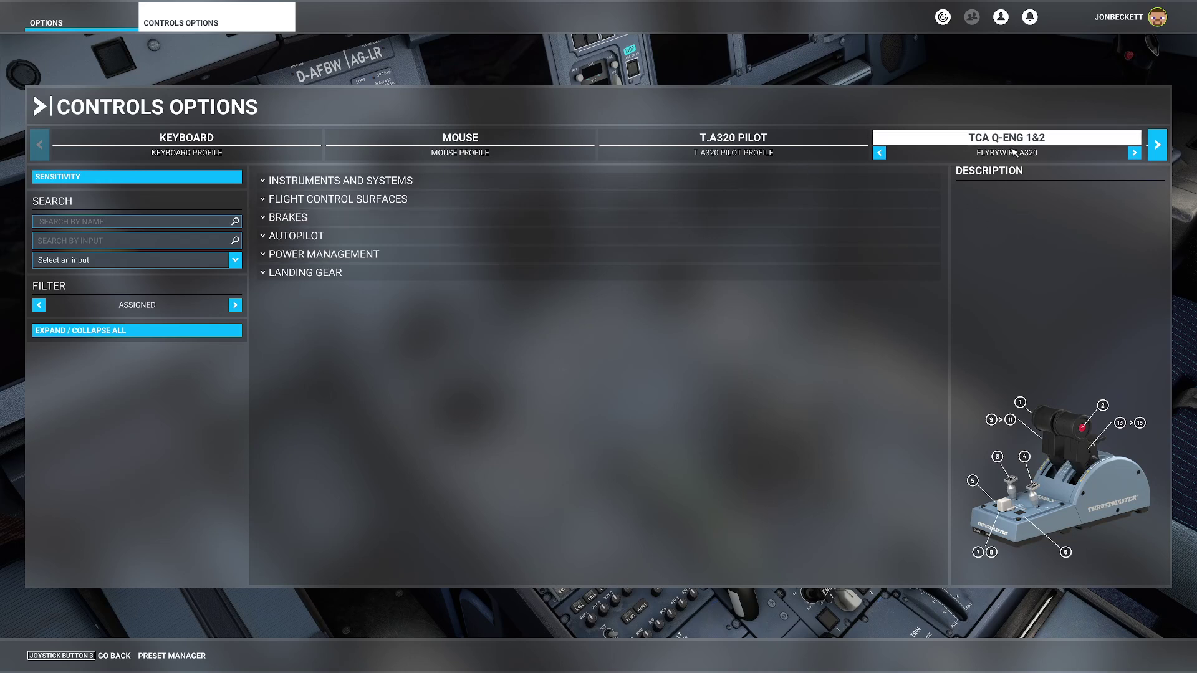
{"action": "left_click", "coordinate": [277, 256]}
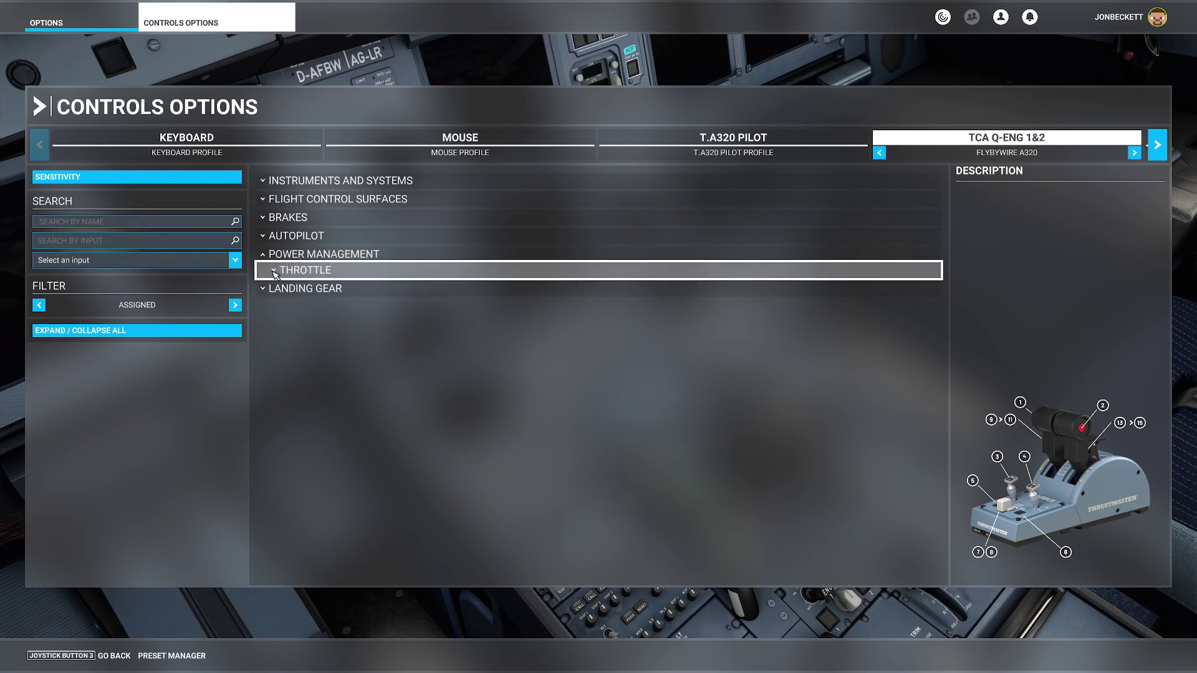
{"action": "left_click", "coordinate": [325, 272]}
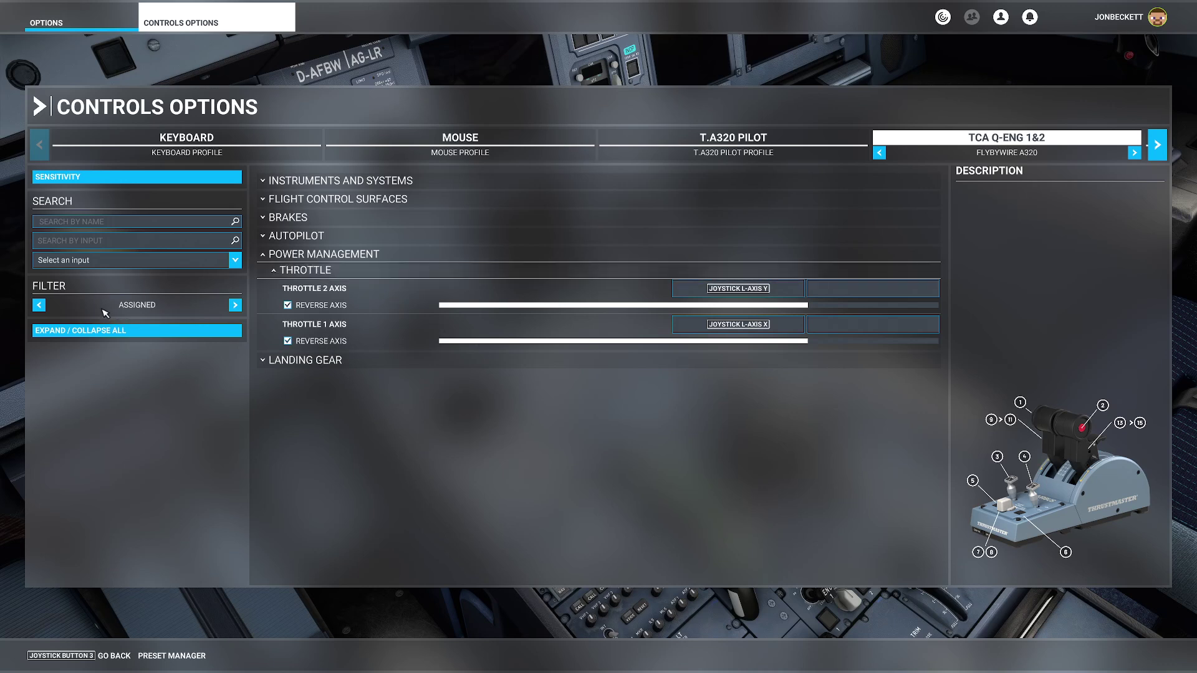
- Set the filter to All and look through the full list of throttle bindings for the TCA Q-ENG 1&2
{"action": "left_click", "coordinate": [37, 305]}
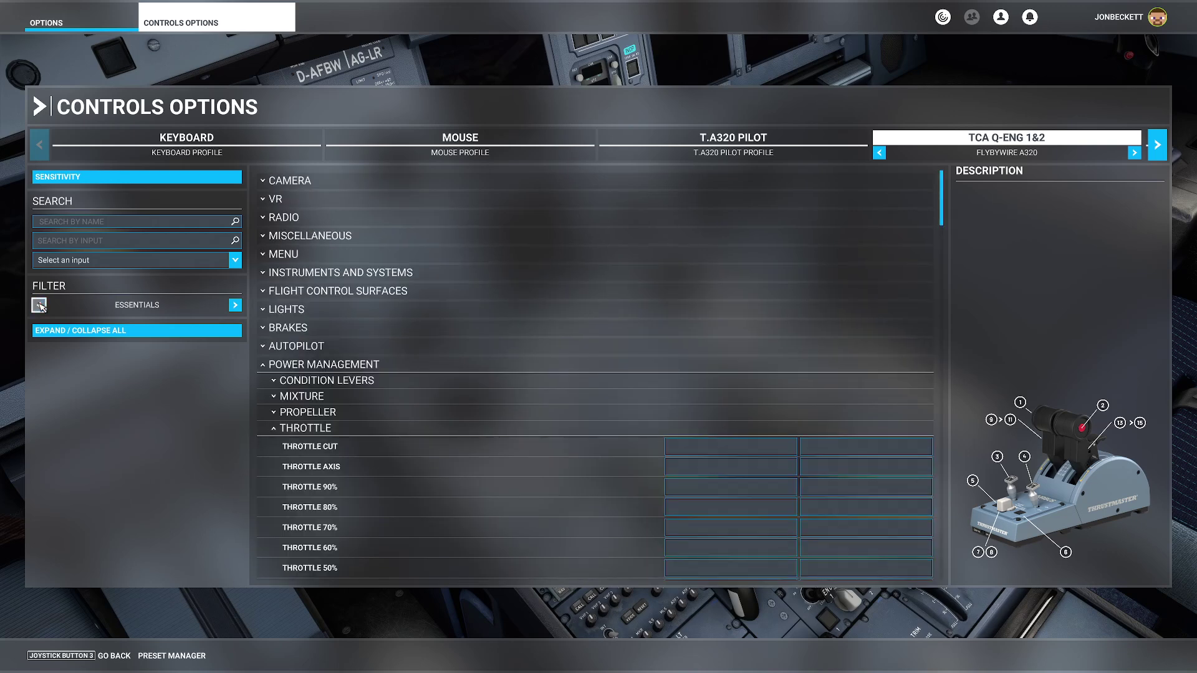
{"action": "left_click", "coordinate": [40, 305]}
{"action": "scroll", "coordinate": [611, 424], "scroll_direction": "down", "scroll_amount": 5}
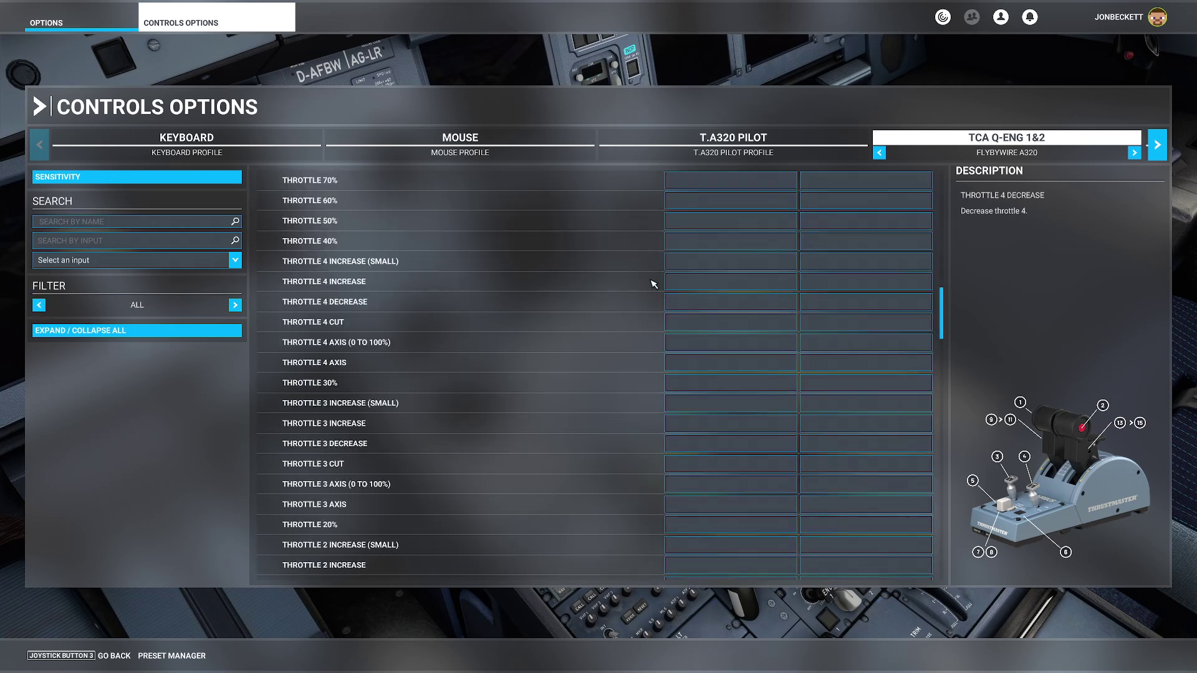
{"action": "scroll", "coordinate": [653, 284], "scroll_direction": "down", "scroll_amount": 10}
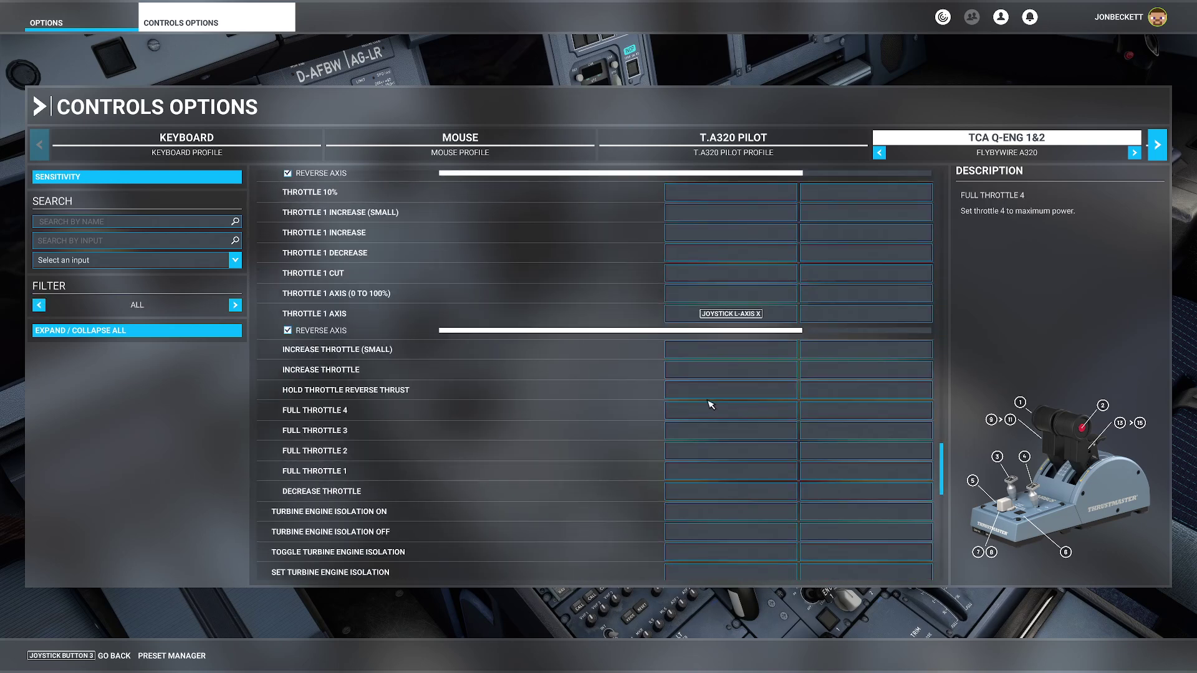
{"action": "scroll", "coordinate": [710, 405], "scroll_direction": "down", "scroll_amount": 2}
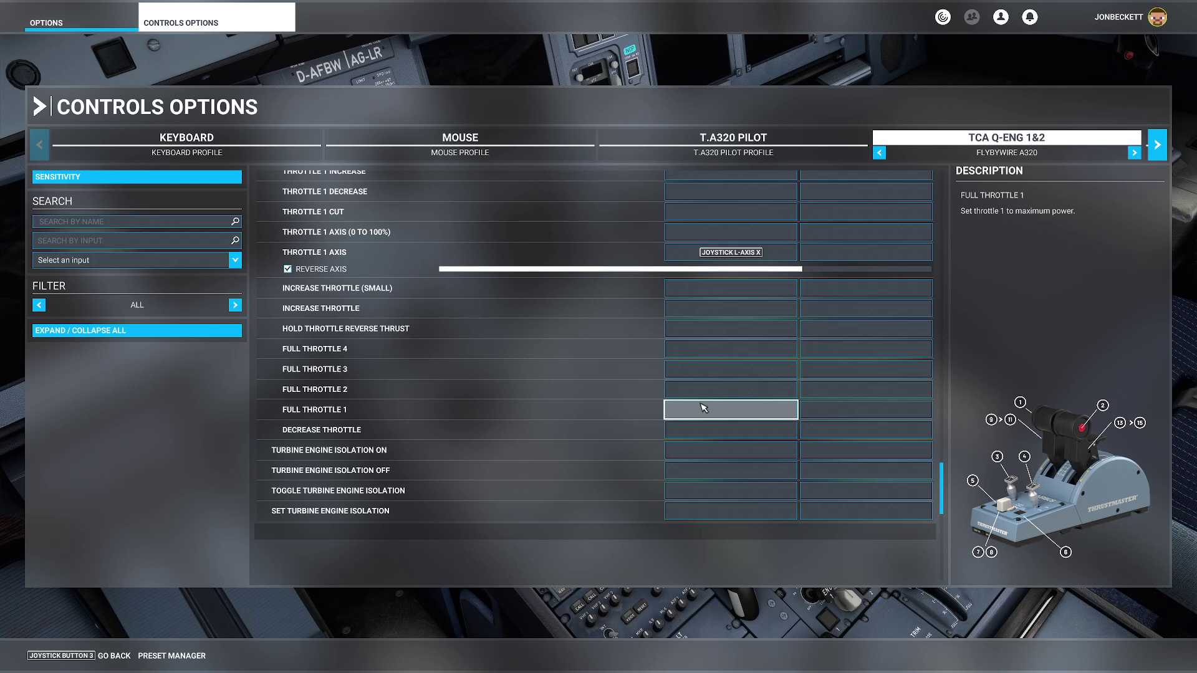
- Examine the T.A320 Pilot profile's throttle bindings for any conflicting assignments
{"action": "left_click", "coordinate": [729, 138]}
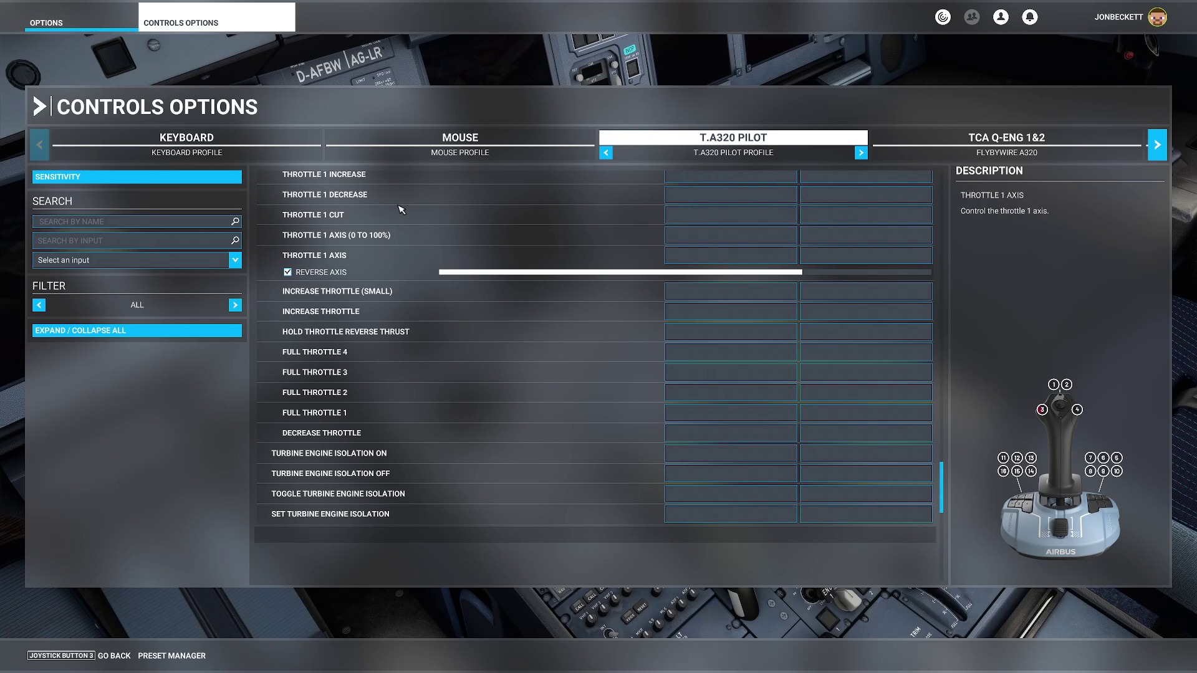
{"action": "scroll", "coordinate": [436, 390], "scroll_direction": "up", "scroll_amount": 5}
{"action": "scroll", "coordinate": [404, 383], "scroll_direction": "down", "scroll_amount": 5}
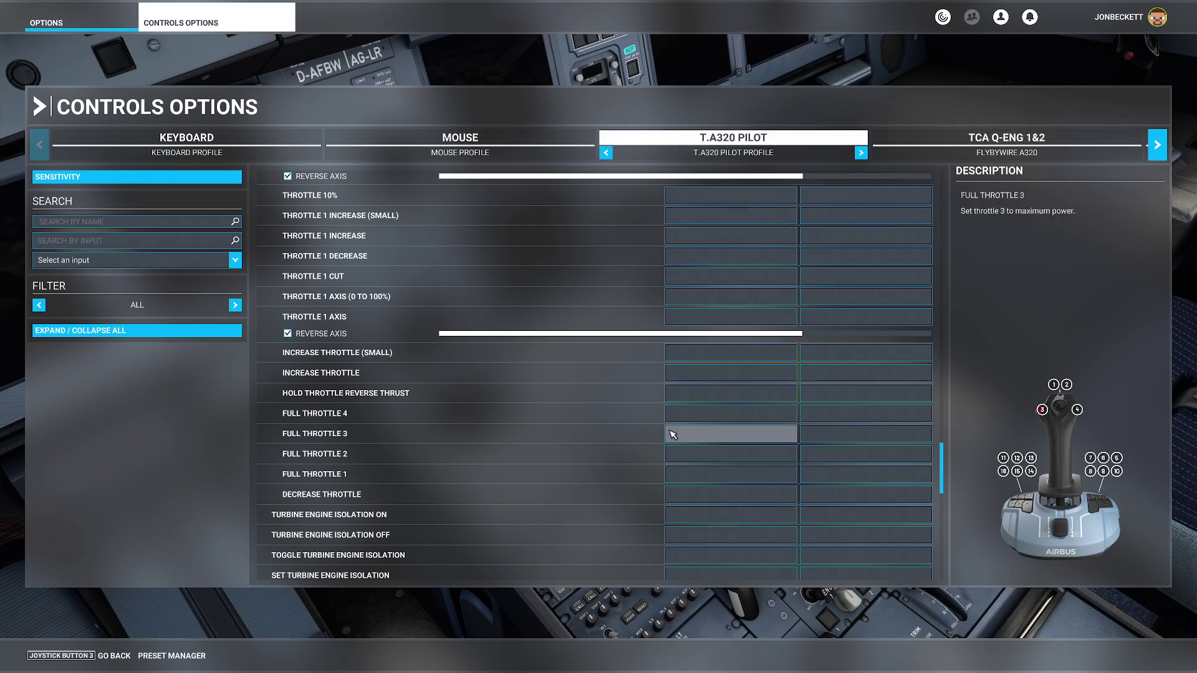
{"action": "scroll", "coordinate": [759, 382], "scroll_direction": "down", "scroll_amount": 3}
{"action": "scroll", "coordinate": [759, 382], "scroll_direction": "up", "scroll_amount": 7}
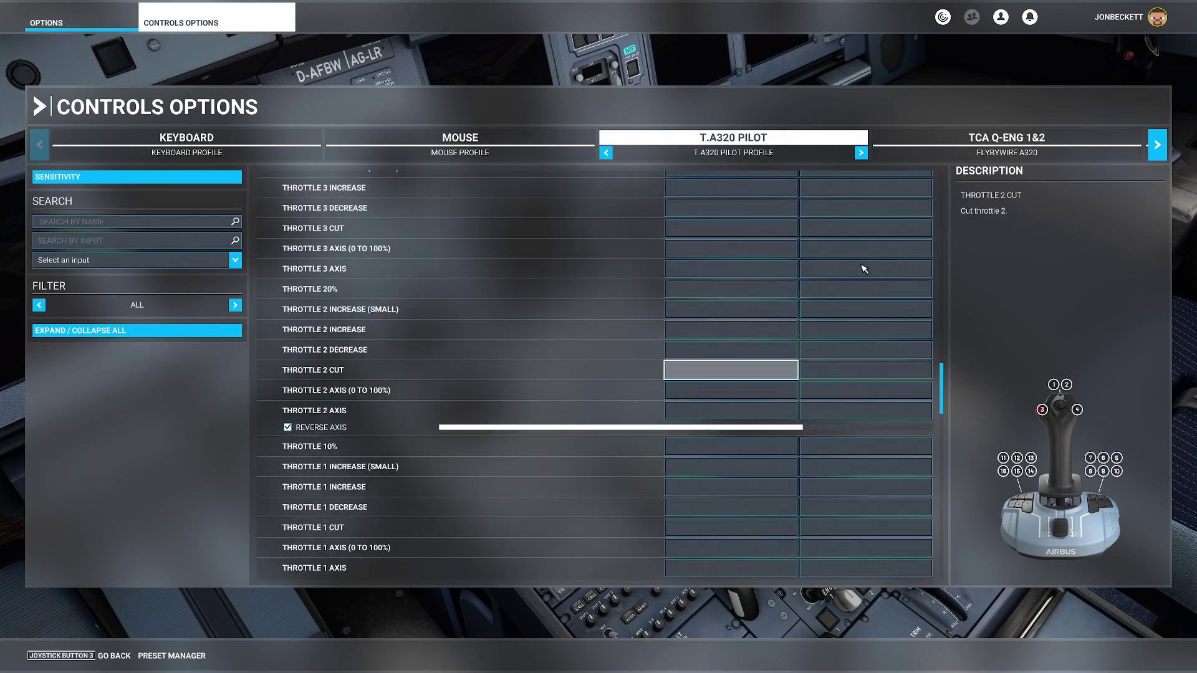
- Inspect the Throttle 2 Axis assignment in the TCA Q-ENG 1&2 profile and cancel without changing it
{"action": "left_click", "coordinate": [992, 141]}
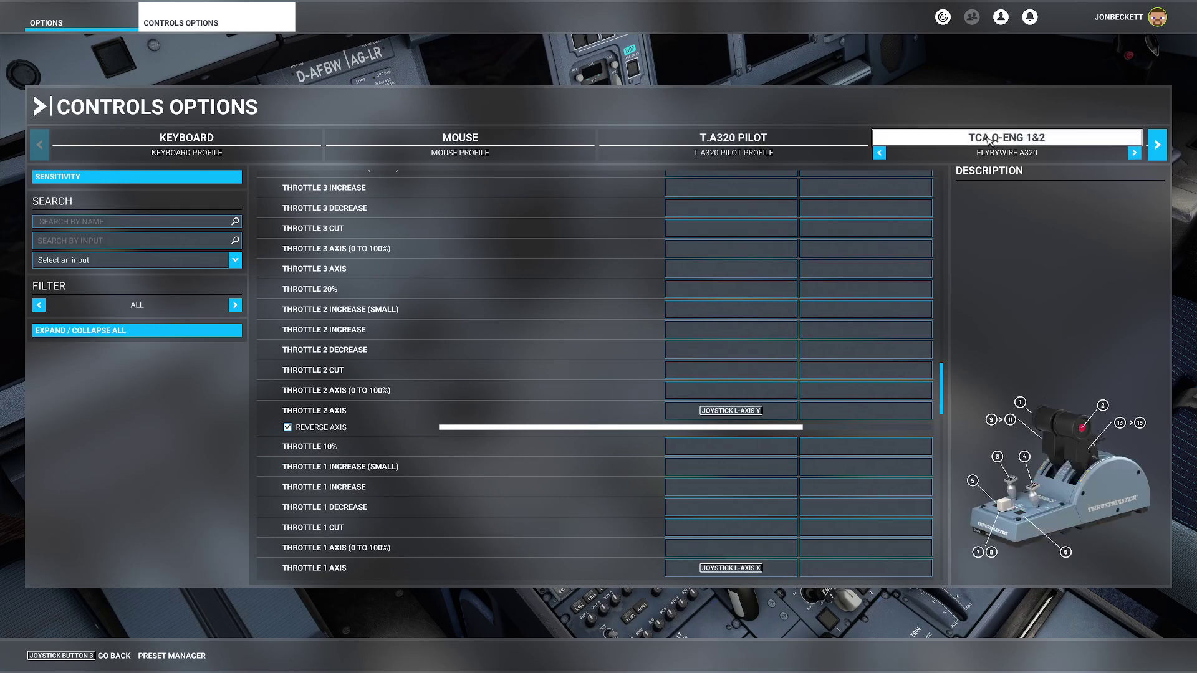
{"action": "left_click", "coordinate": [757, 411]}
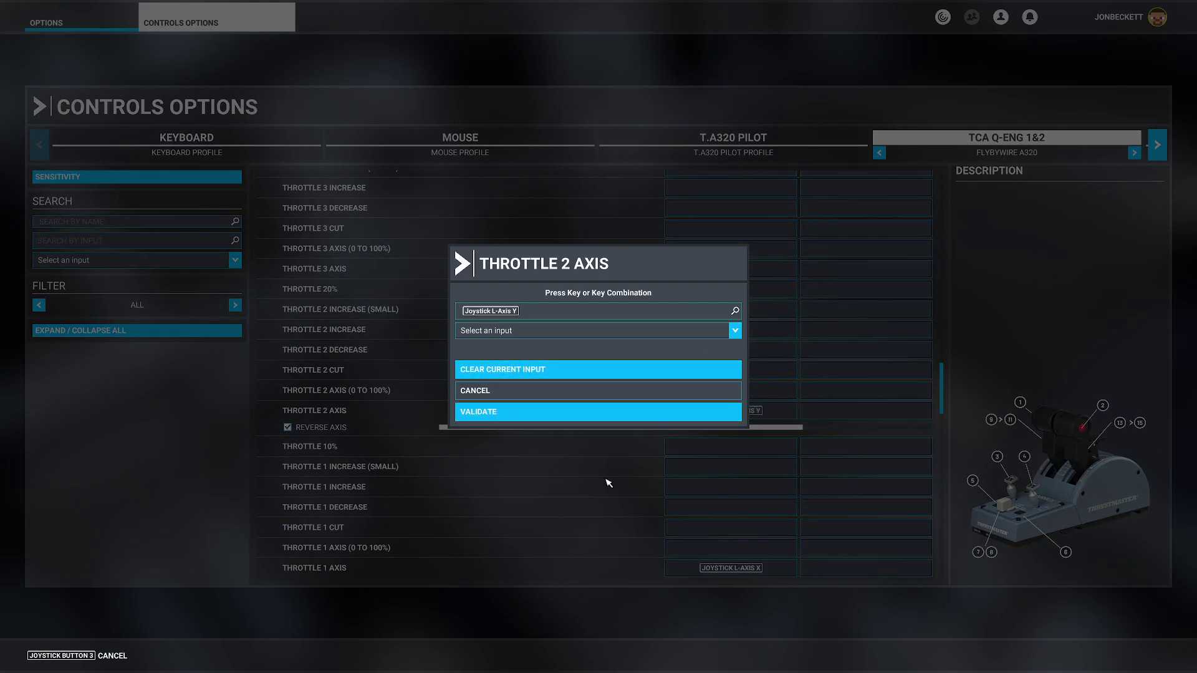
{"action": "left_click", "coordinate": [114, 654]}
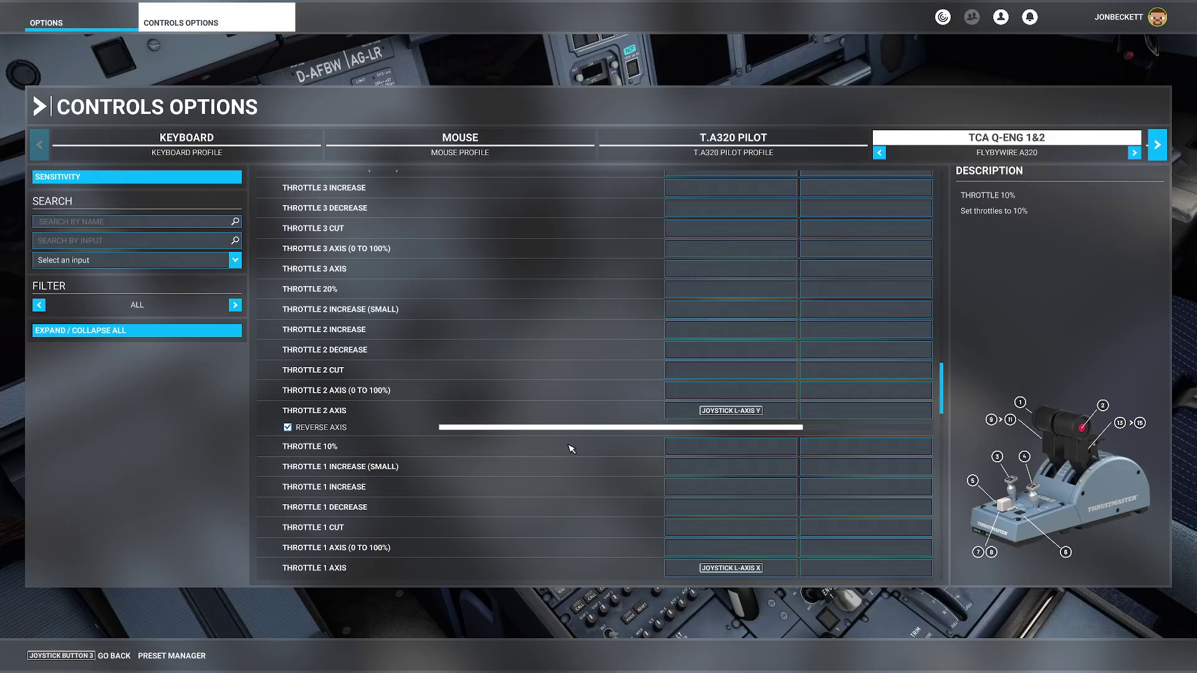
- Review the Throttle 1 and Throttle 2 axis assignments and their Reverse Axis settings, then leave the controls options
{"action": "scroll", "coordinate": [581, 480], "scroll_direction": "down", "scroll_amount": 2}
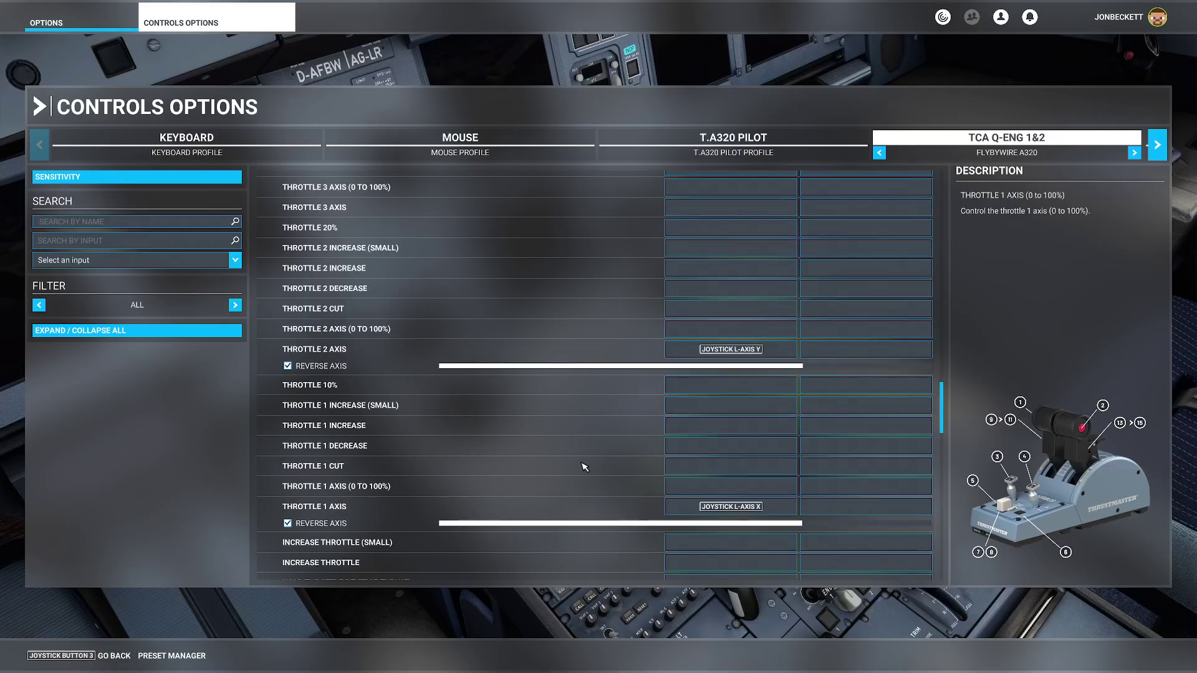
{"action": "scroll", "coordinate": [583, 464], "scroll_direction": "down", "scroll_amount": 2}
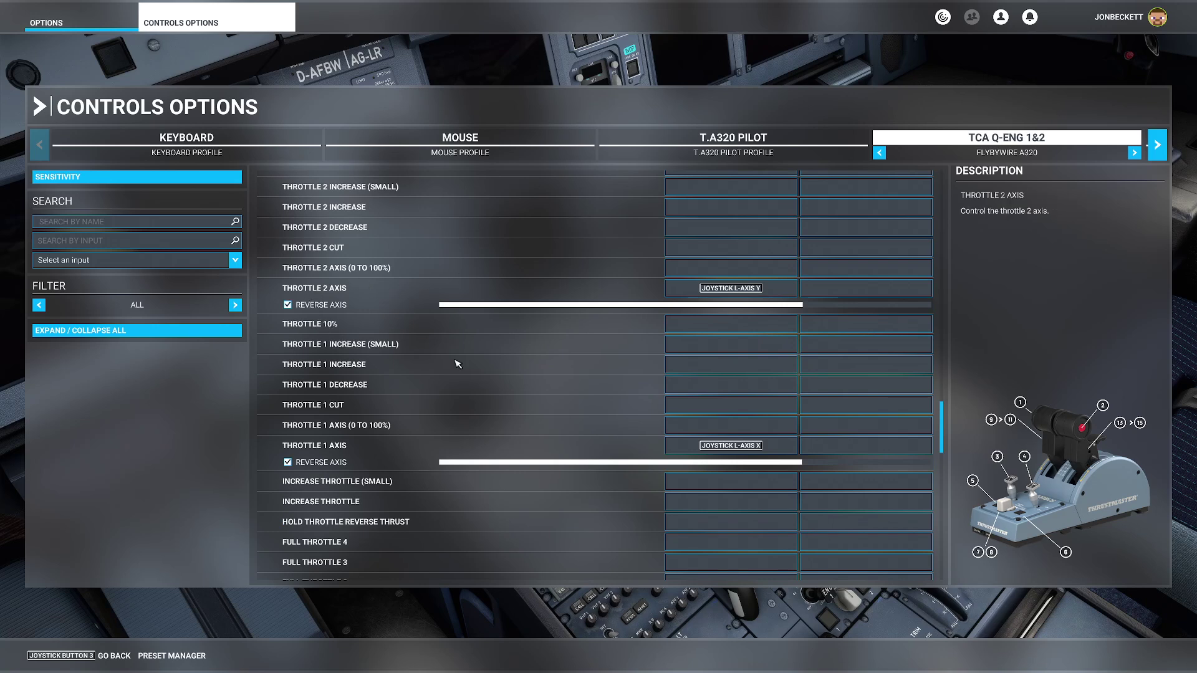
{"action": "left_click", "coordinate": [34, 656]}
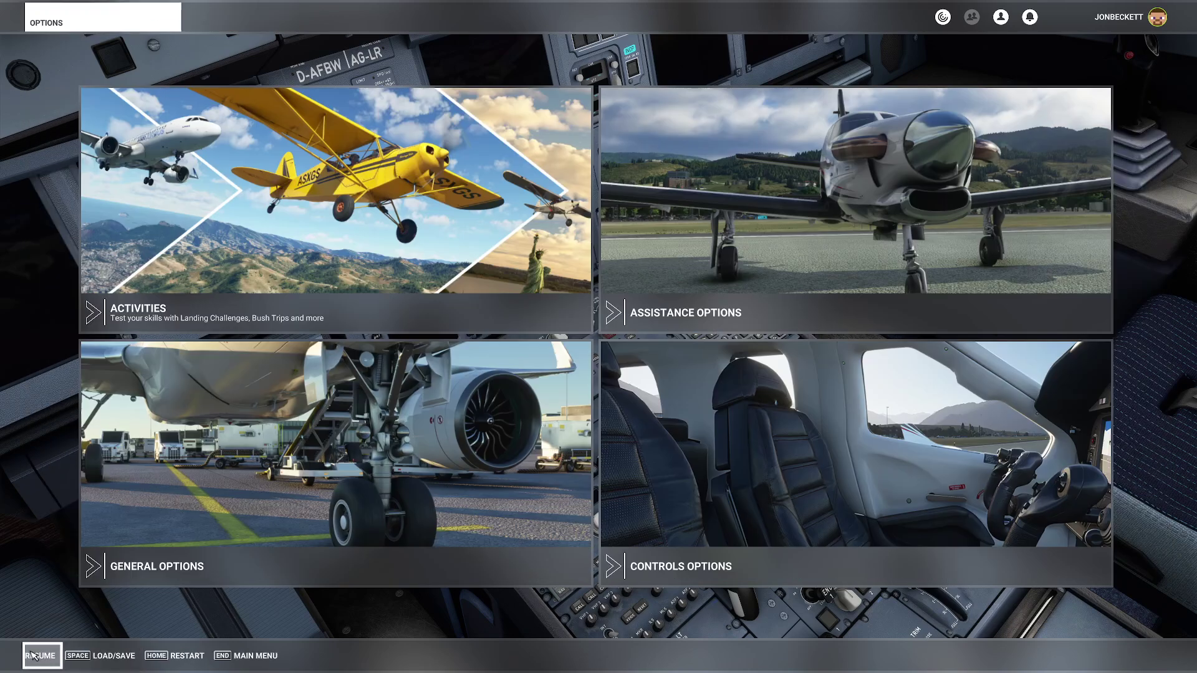